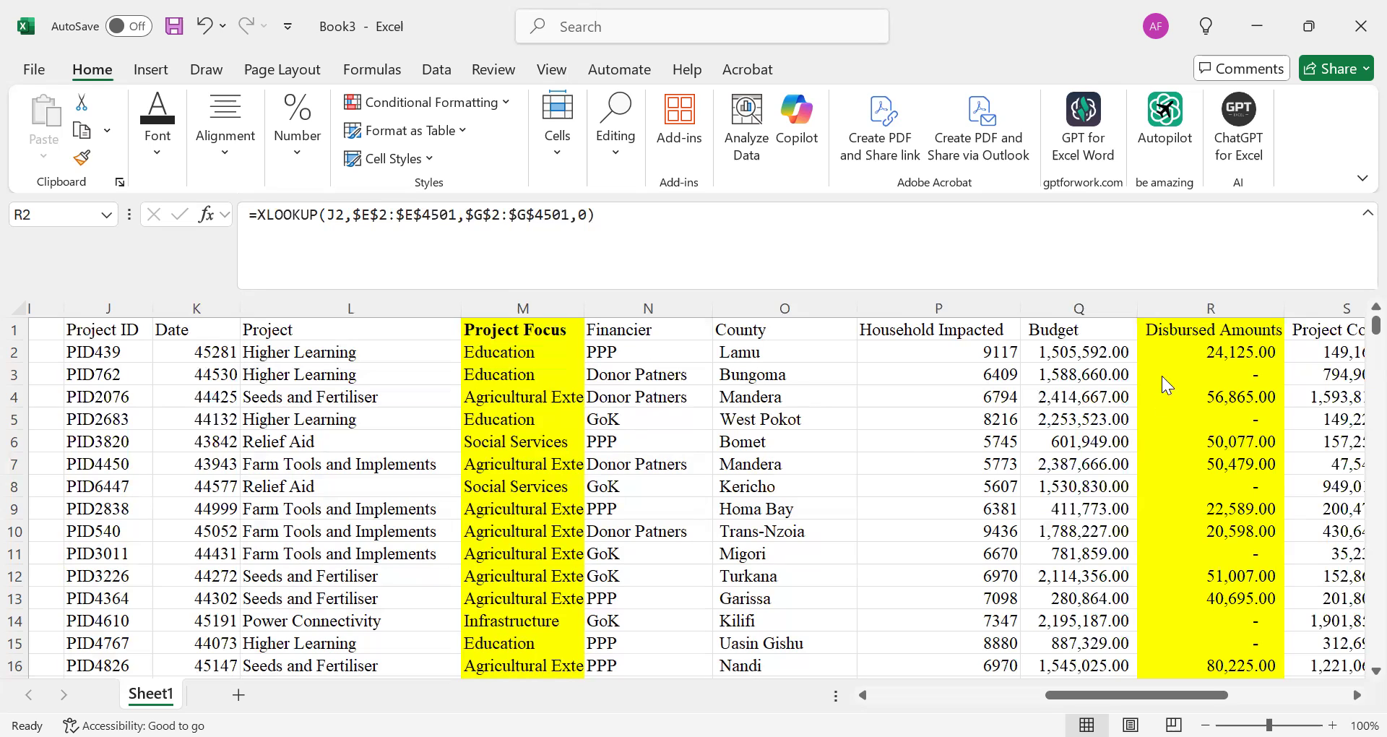
Step: Clear the lookup formulas from the Disbursed Amounts column, from R2 down to the last filled row
click(1174, 357)
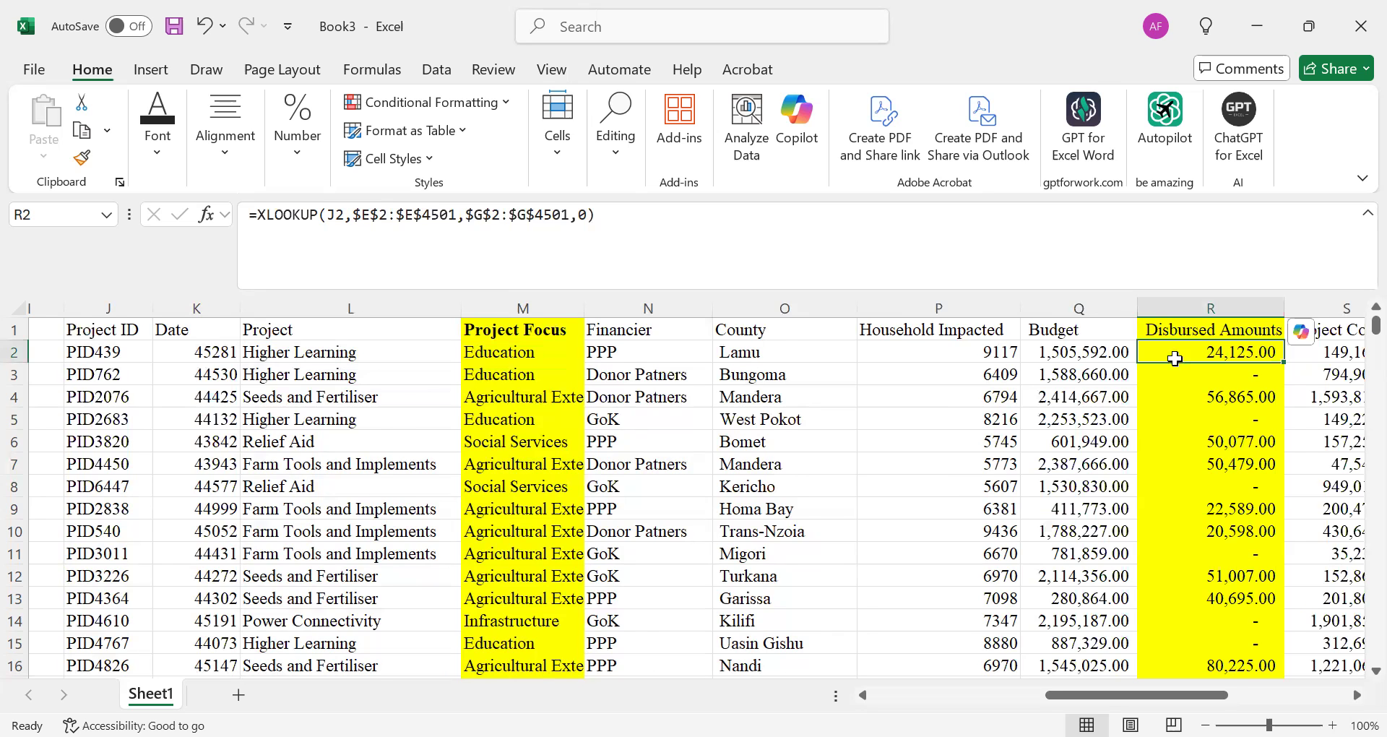
key(ctrl+shift+Down)
key(Delete)
click(1175, 358)
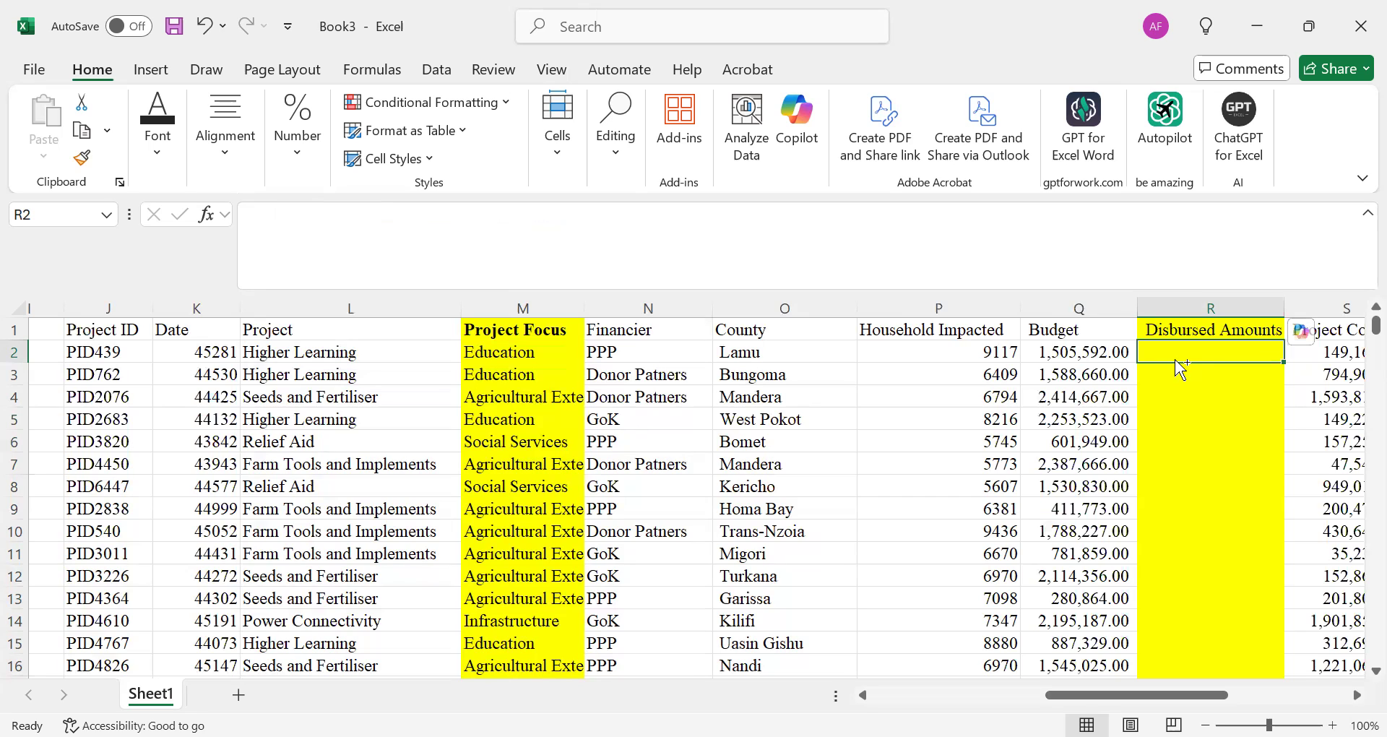
Step: Undo the clearing of the Disbursed Amounts column and inspect the XLOOKUP formulas in R7 and R2
key(ctrl+v)
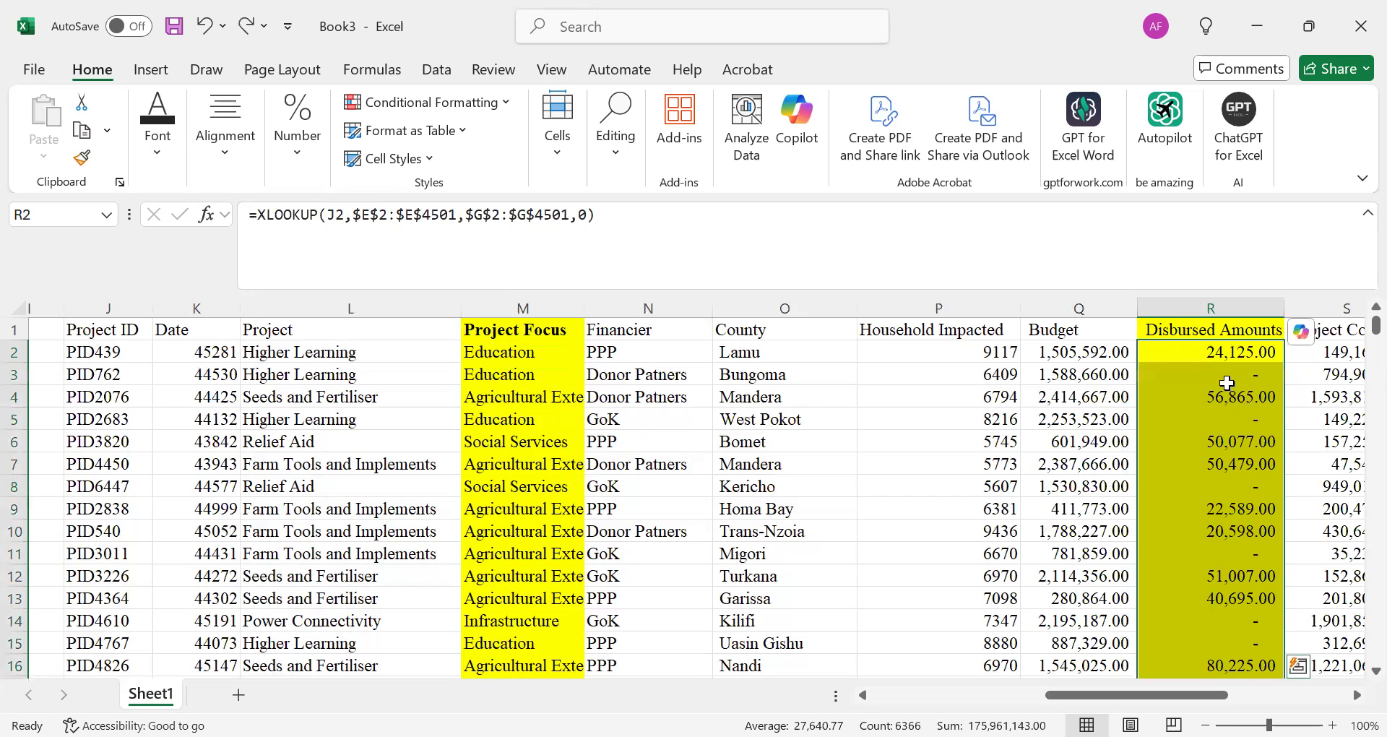
click(1227, 383)
click(1197, 457)
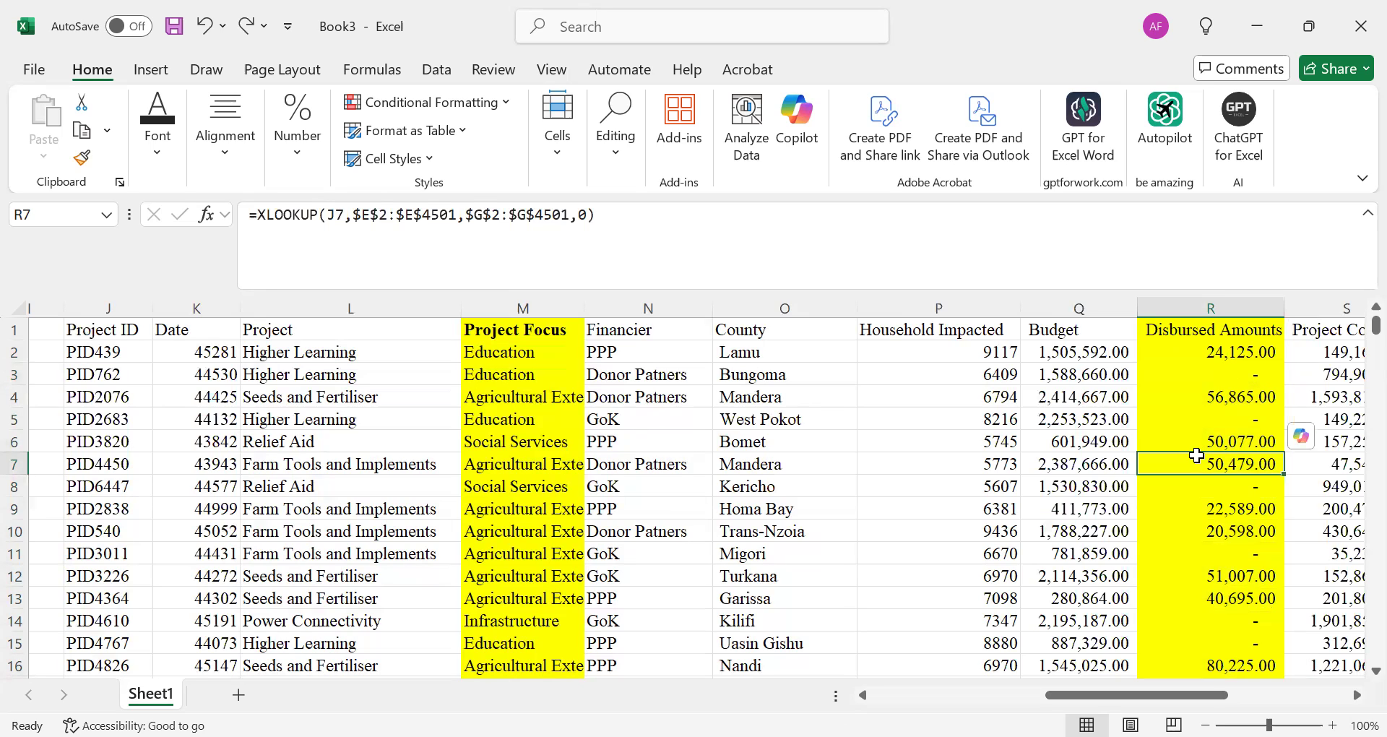
click(1197, 354)
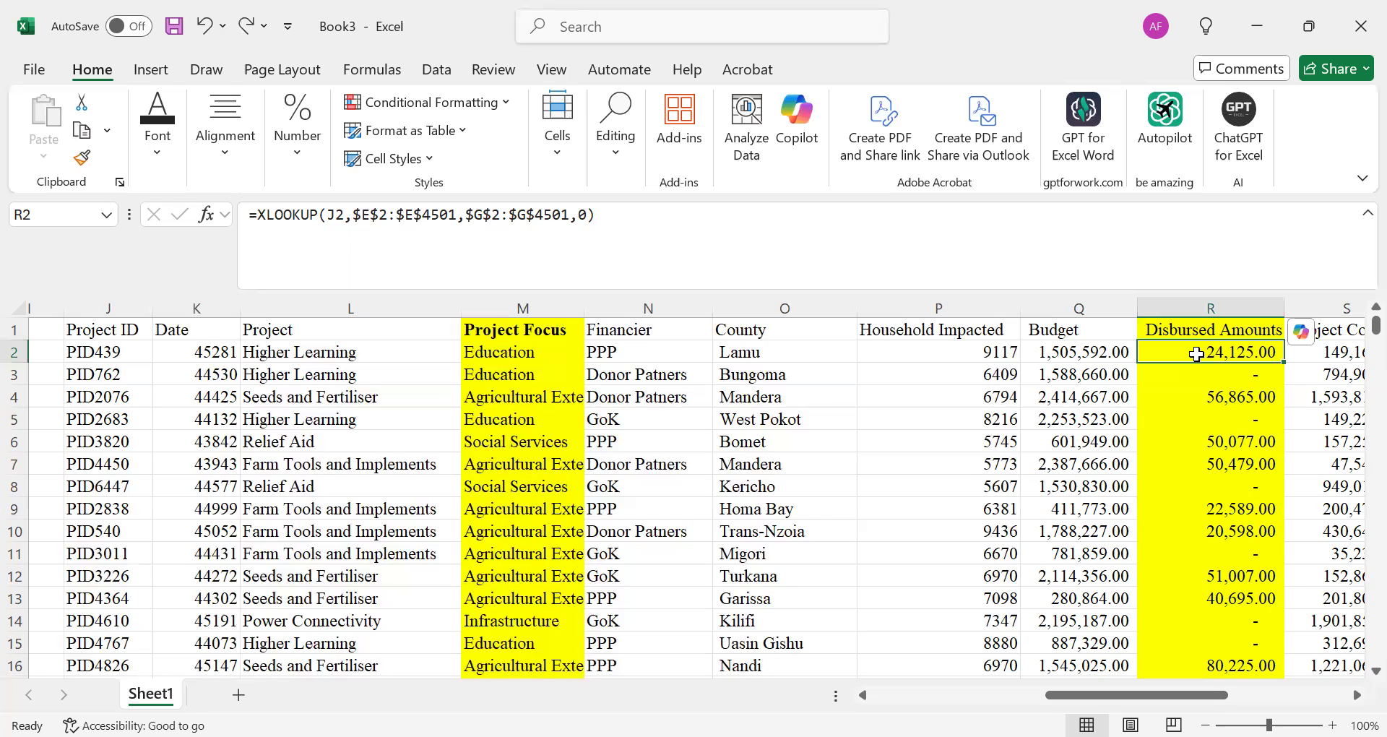
Step: Redo the clearing of the Disbursed Amounts formulas from R2 down
key(ctrl+y)
click(1197, 355)
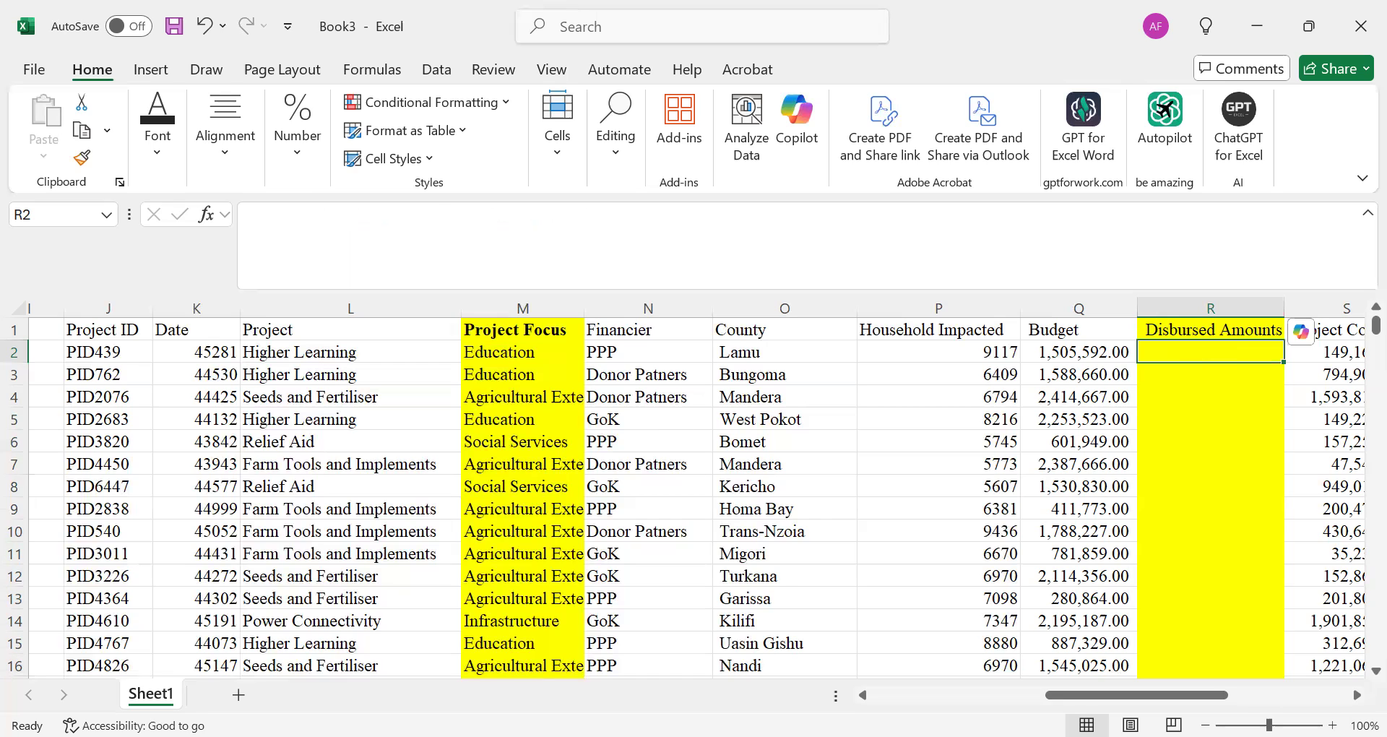
key(alt+Tab)
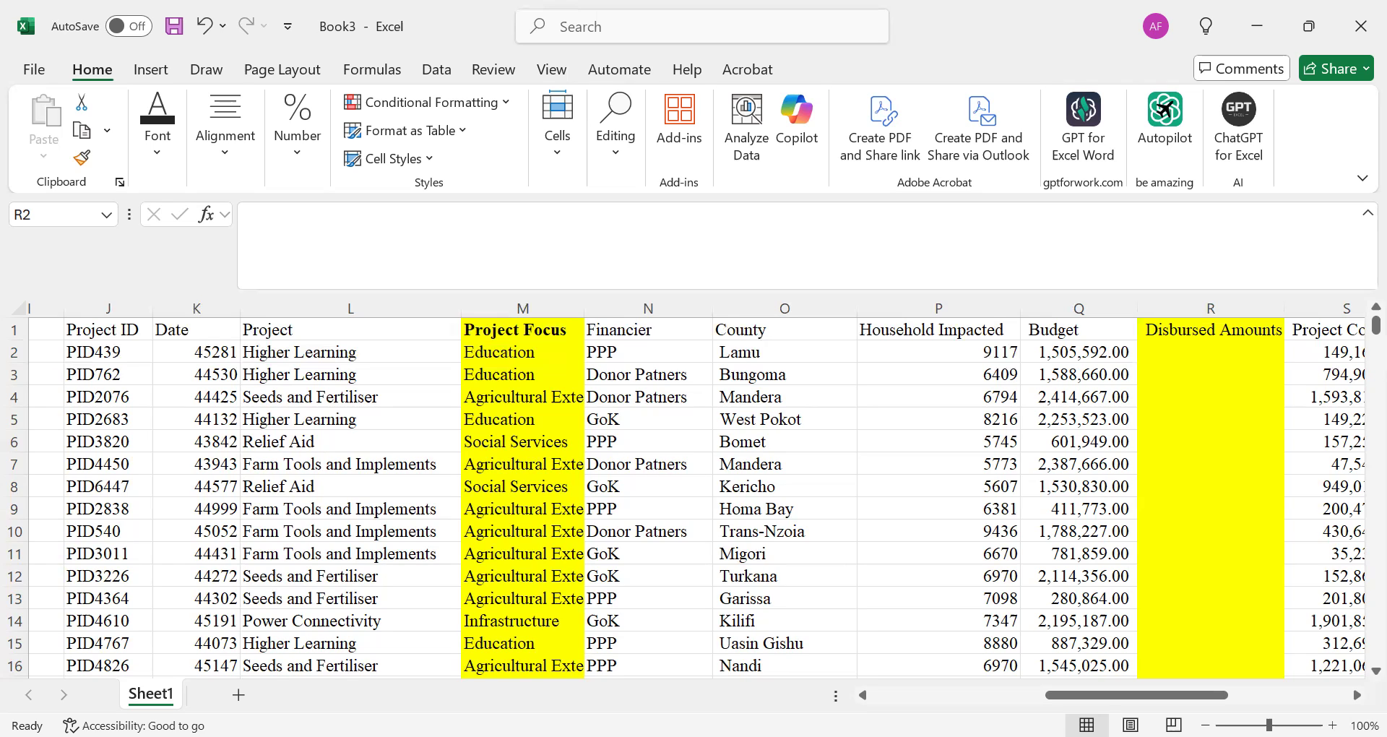
Step: Start an INDEX formula in R2 with the whole Table27[Disbursed Amount] column as its array
click(1301, 328)
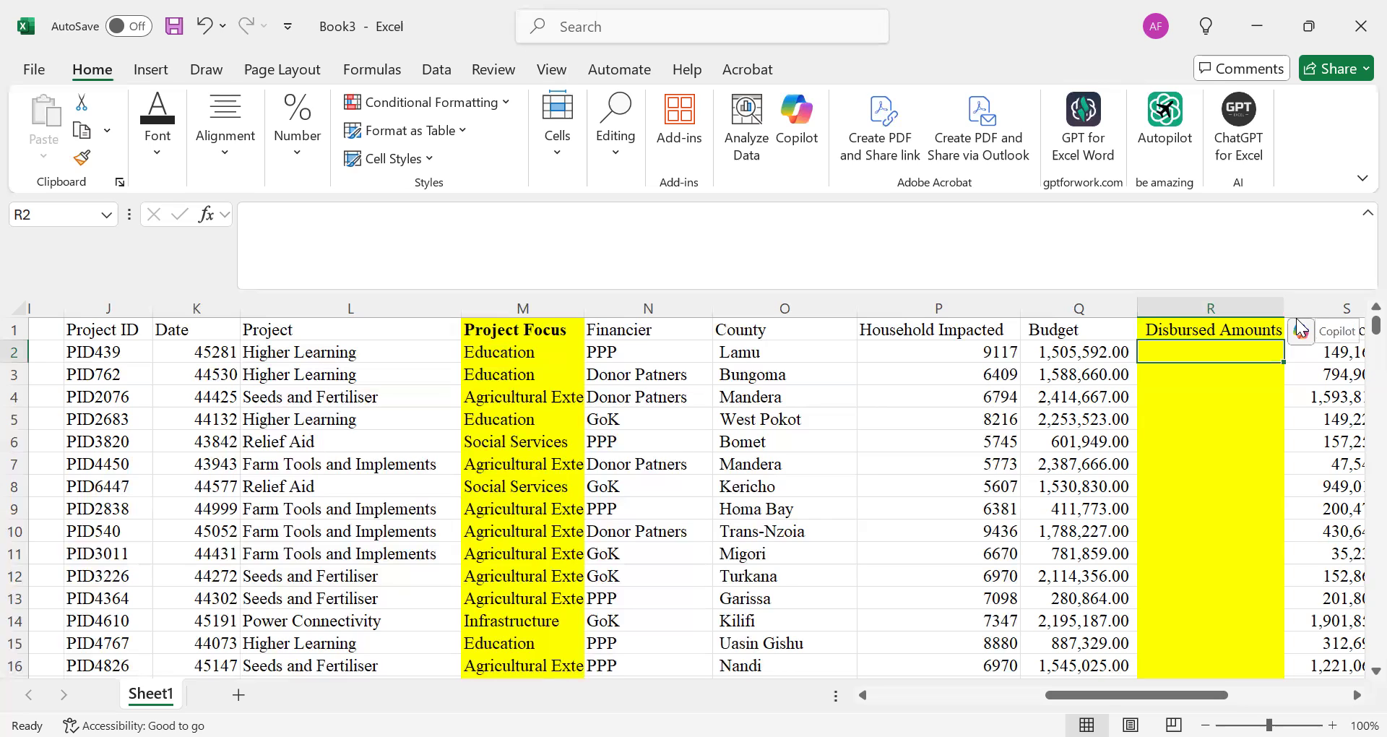
text(=i)
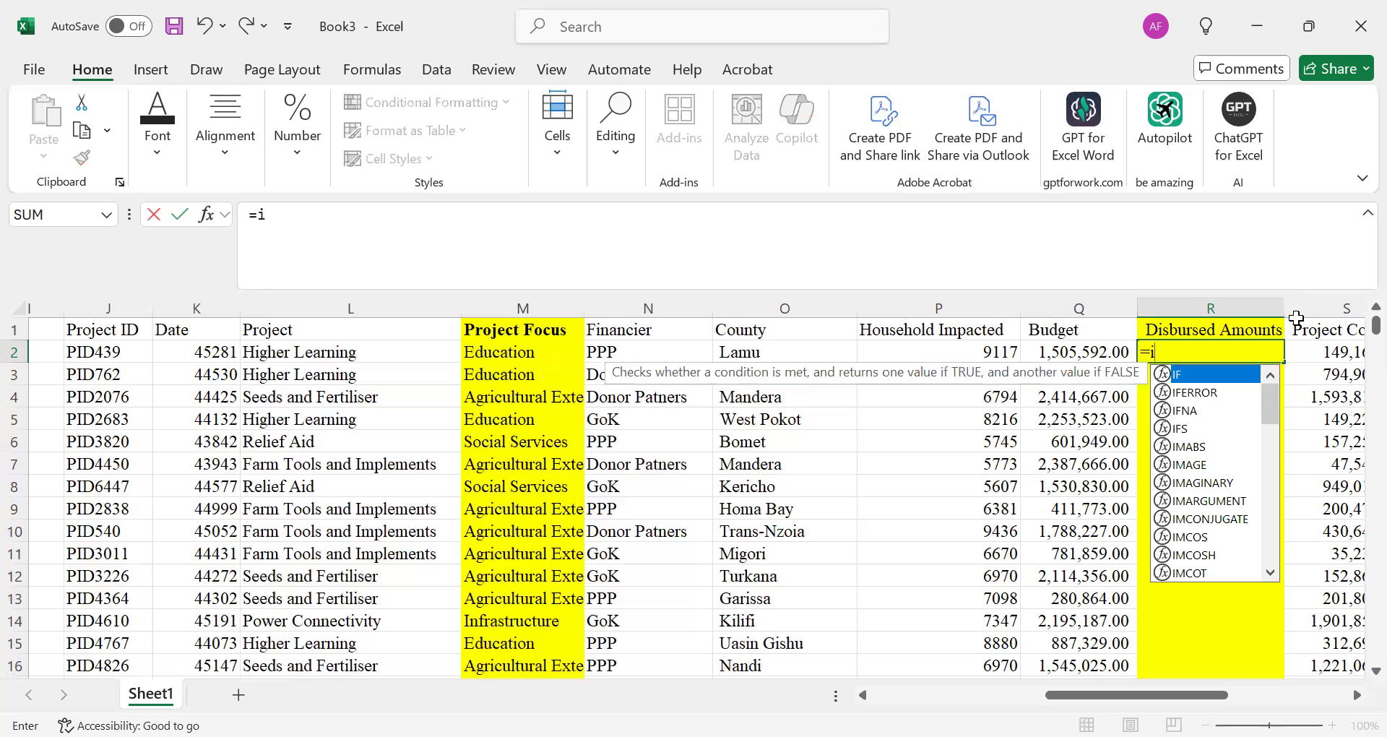
text(n)
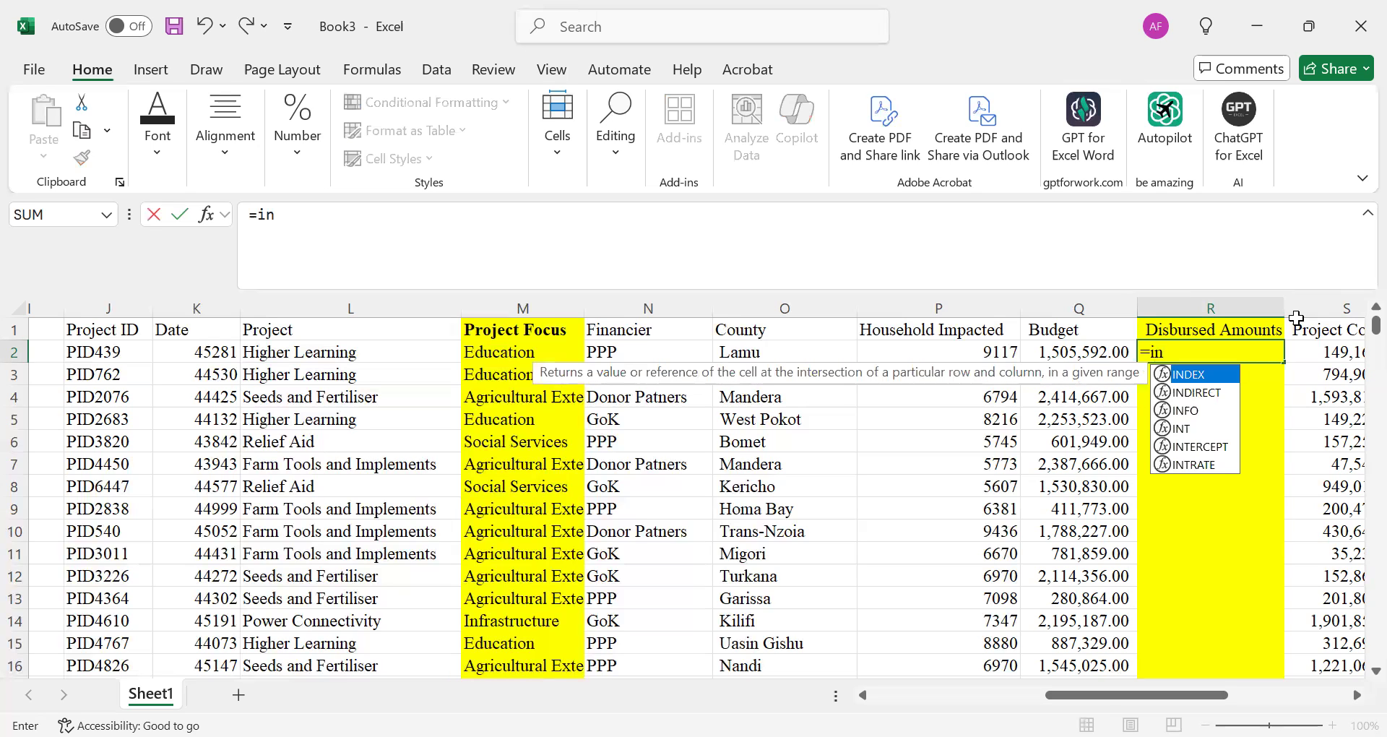
text(de)
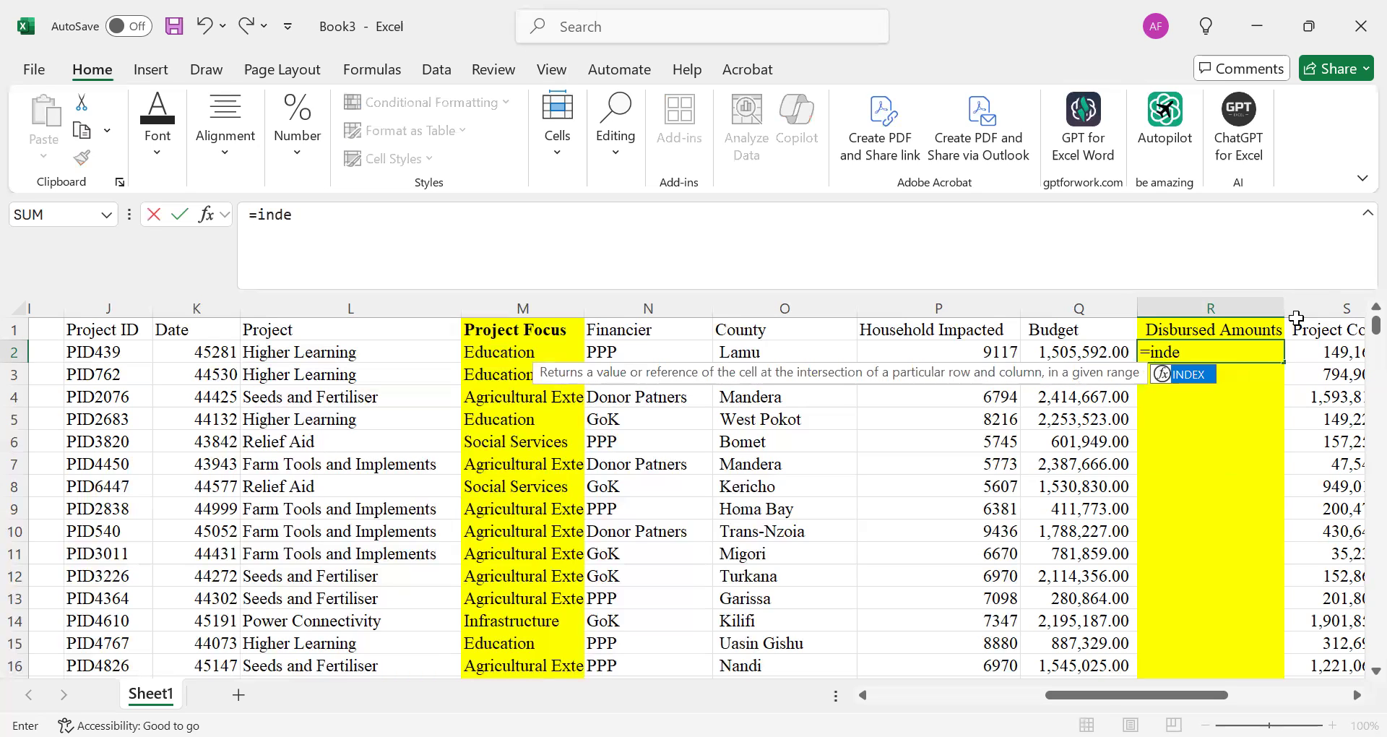
key(Tab)
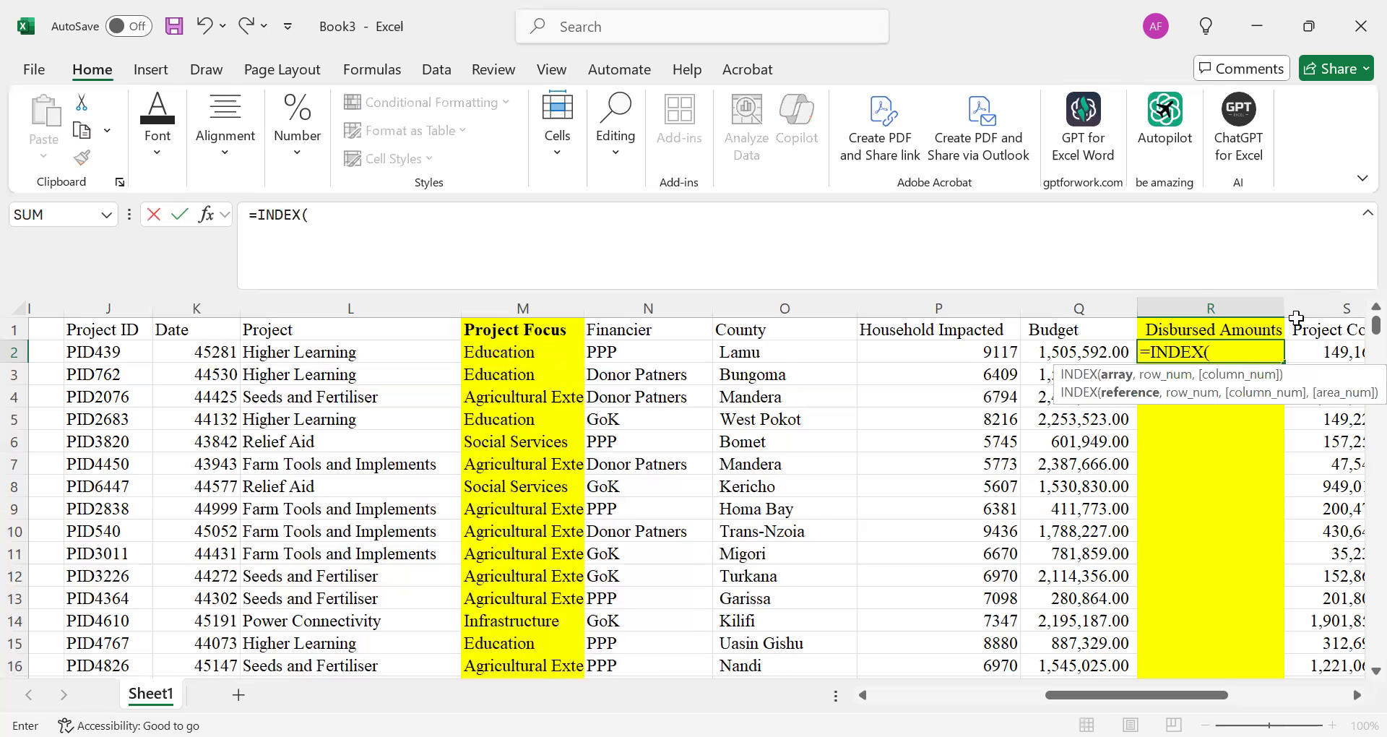
scroll(689, 409, left, 5)
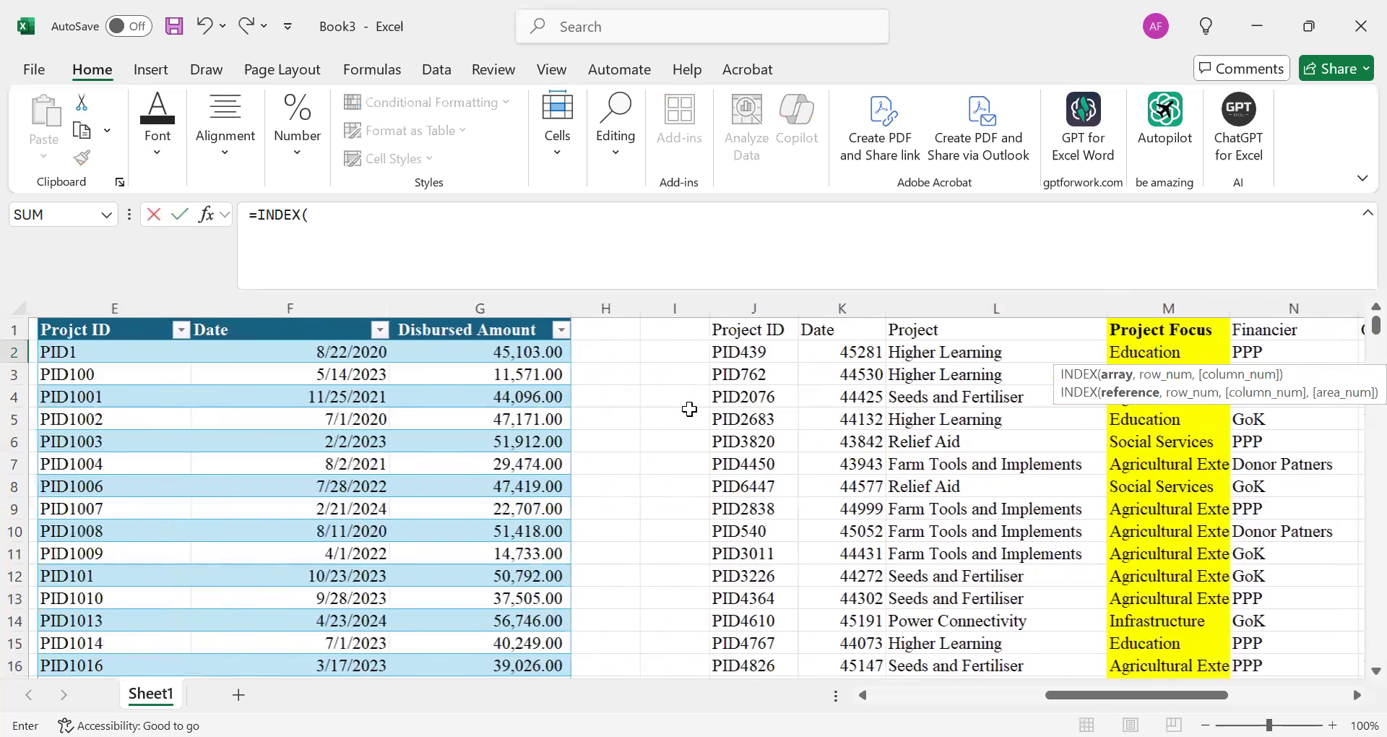
click(587, 354)
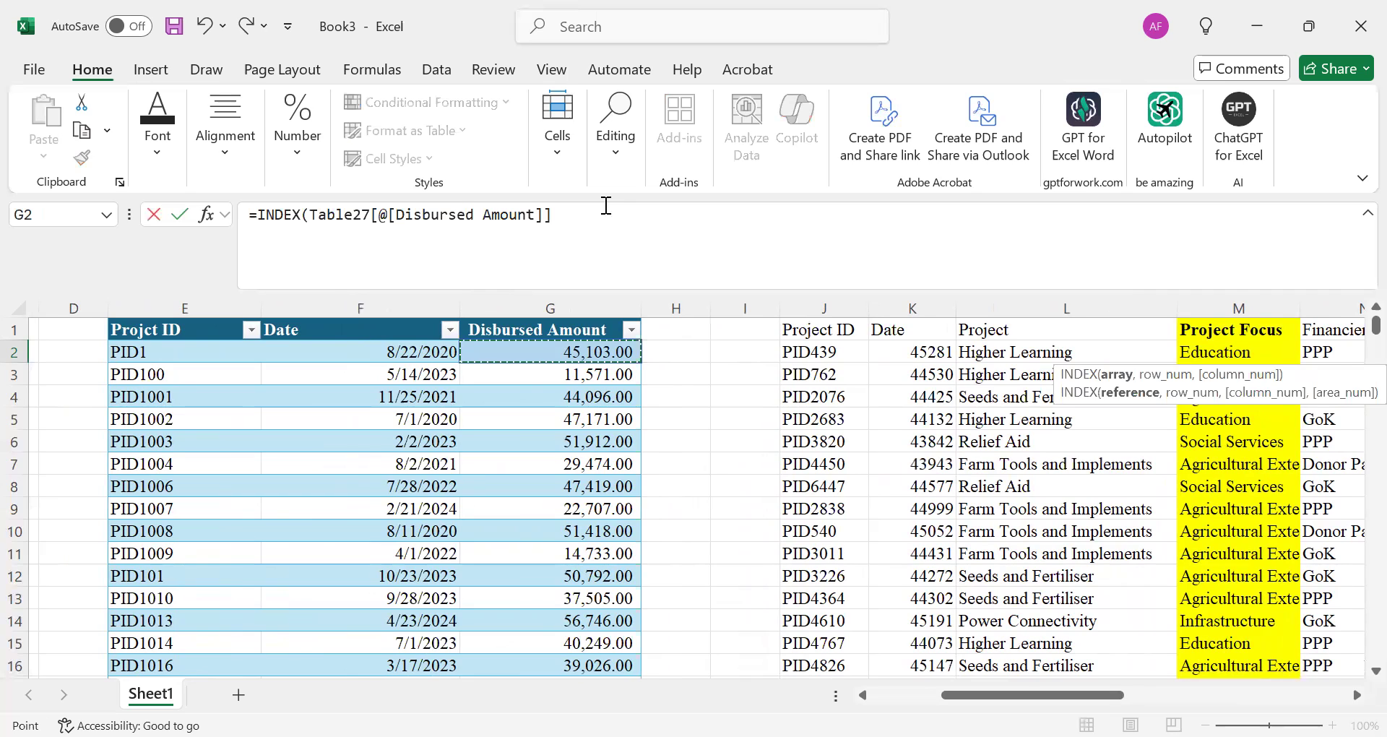
key(ctrl+shift+Down)
click(559, 218)
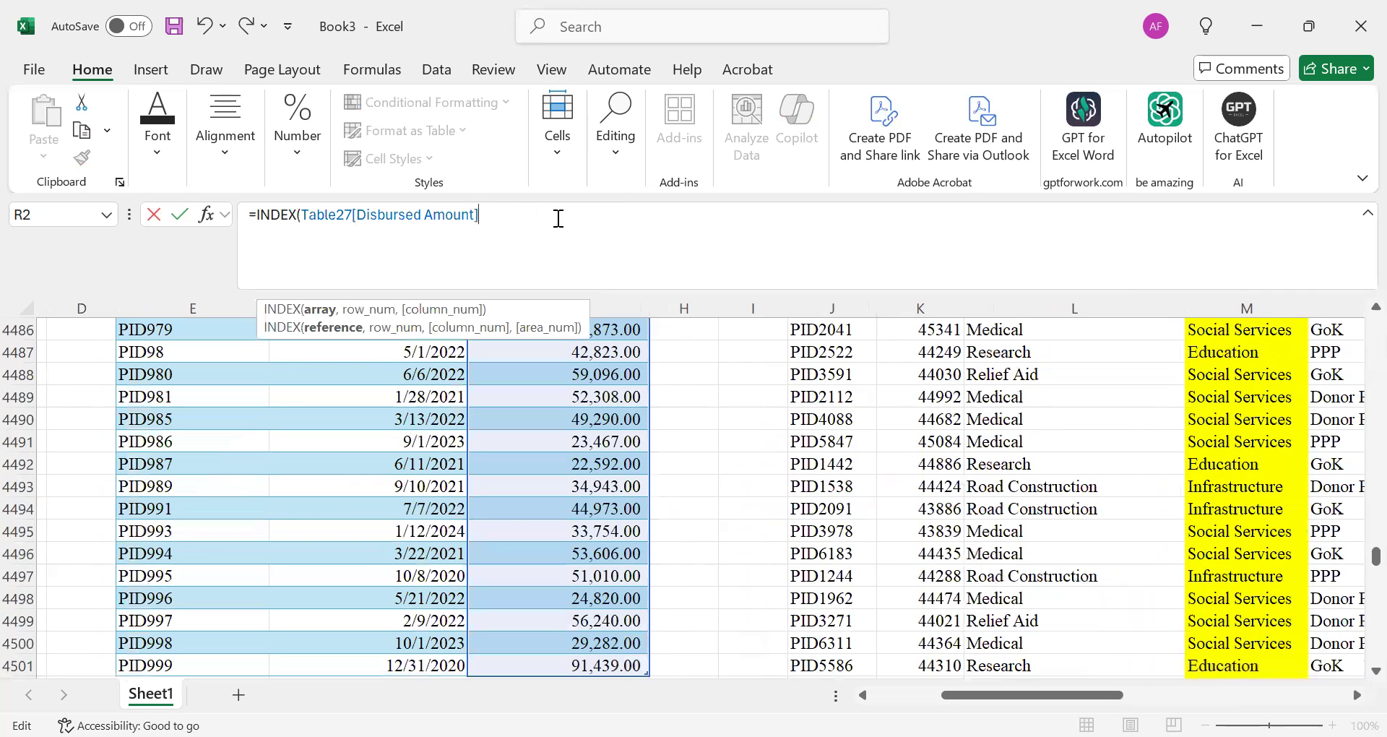
text(,)
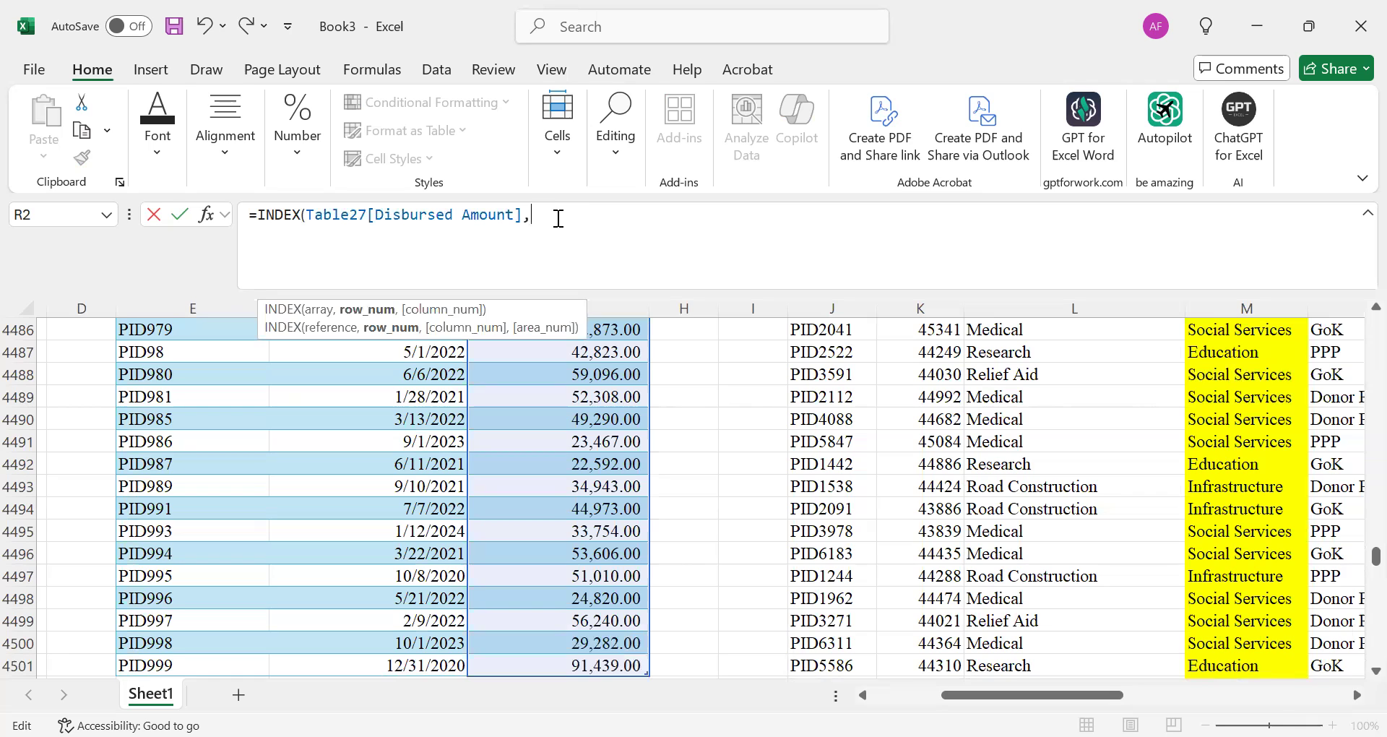
Step: Nest a MATCH function as the INDEX row number, using the project ID in J2 as lookup value
text(ma)
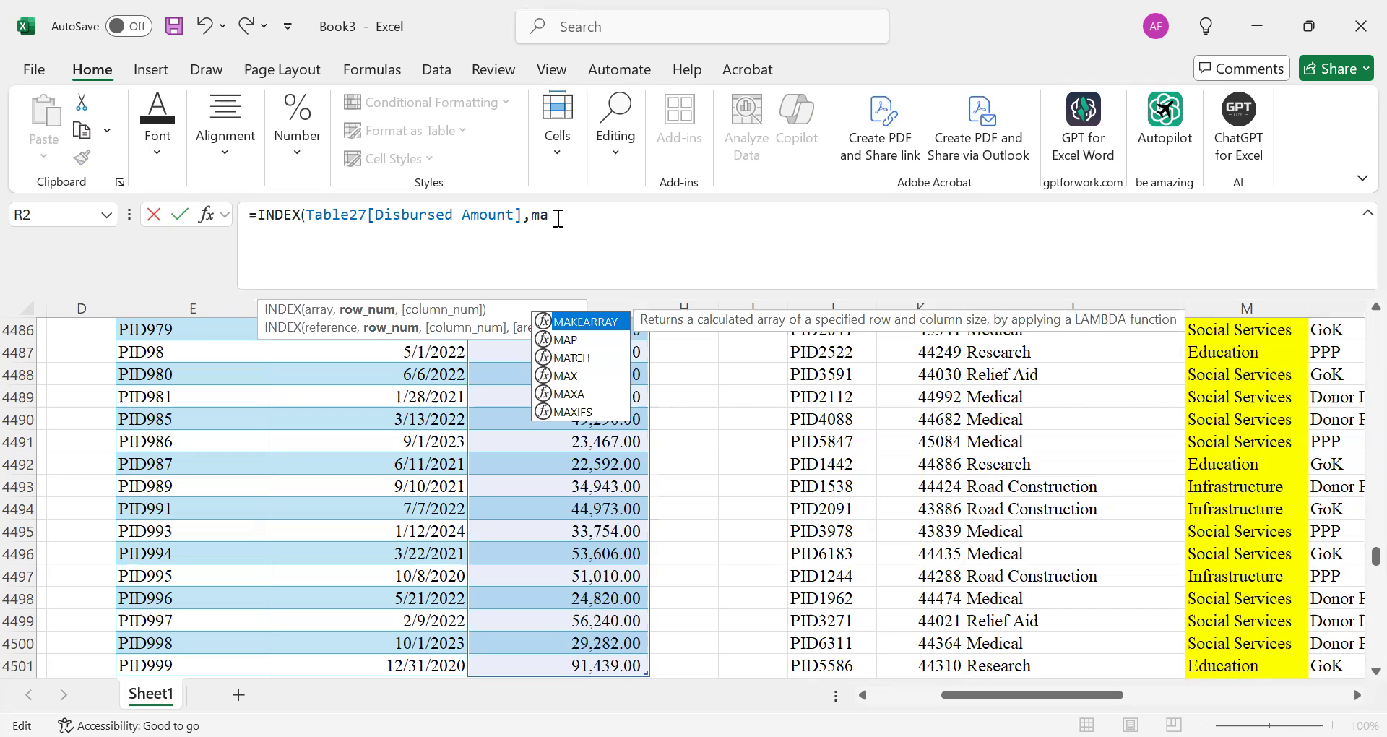
key(Down)
key(Down)
key(Tab)
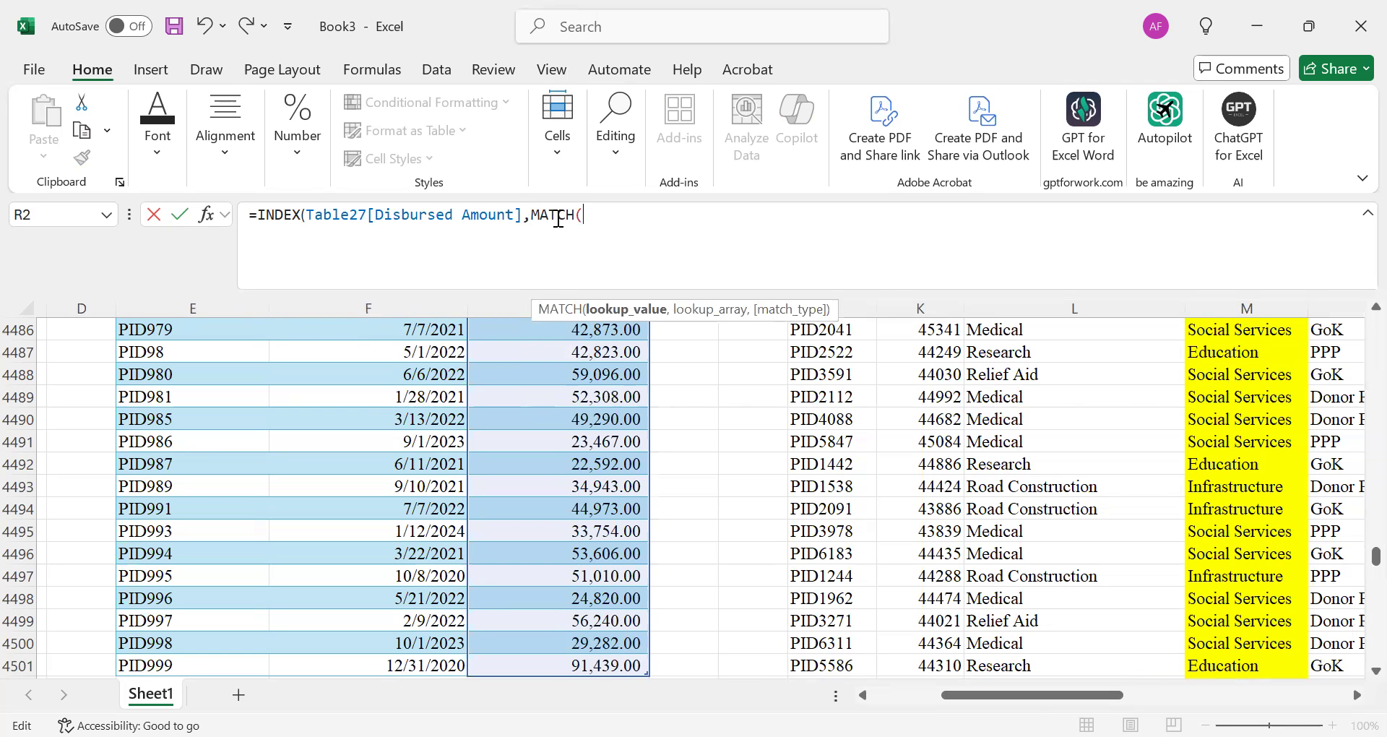
scroll(1105, 423, up, 7)
scroll(1104, 423, up, 1)
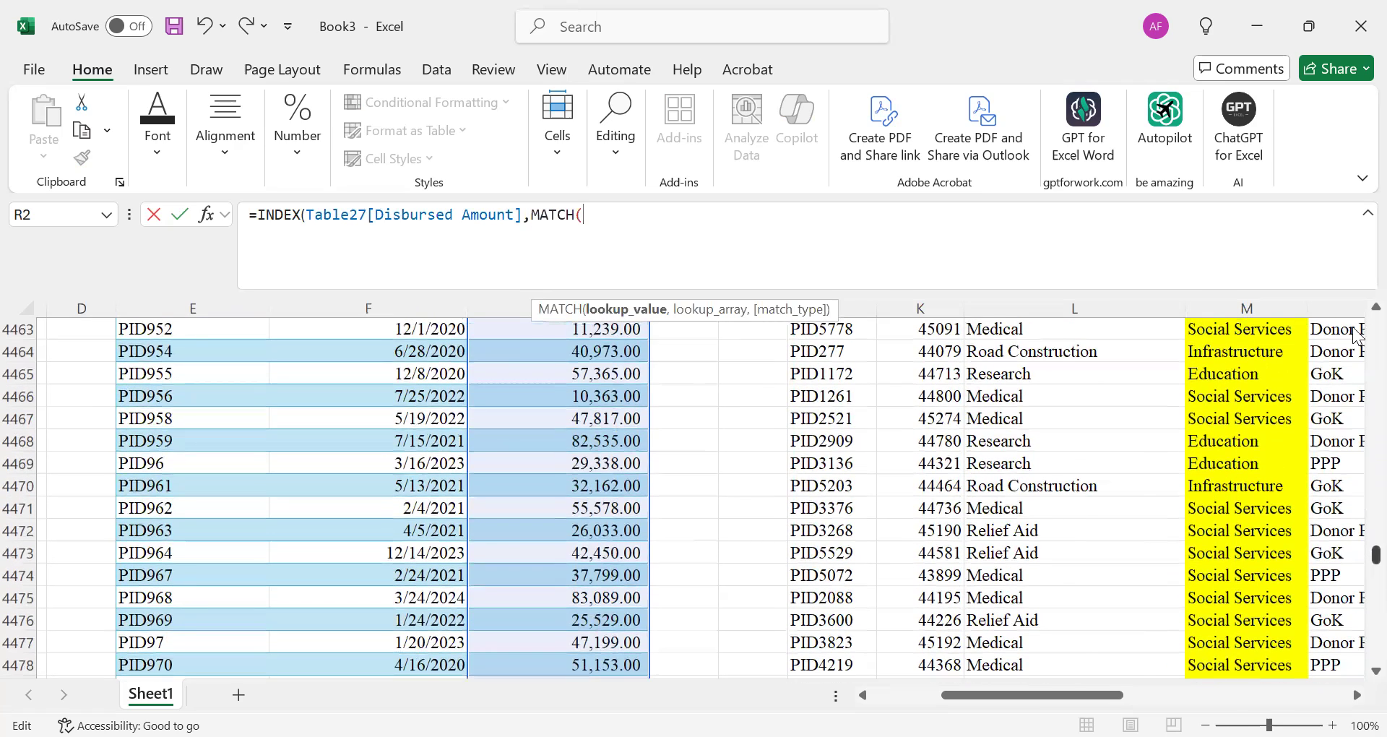
drag(1354, 368, 1354, 244)
scroll(1219, 532, right, 6)
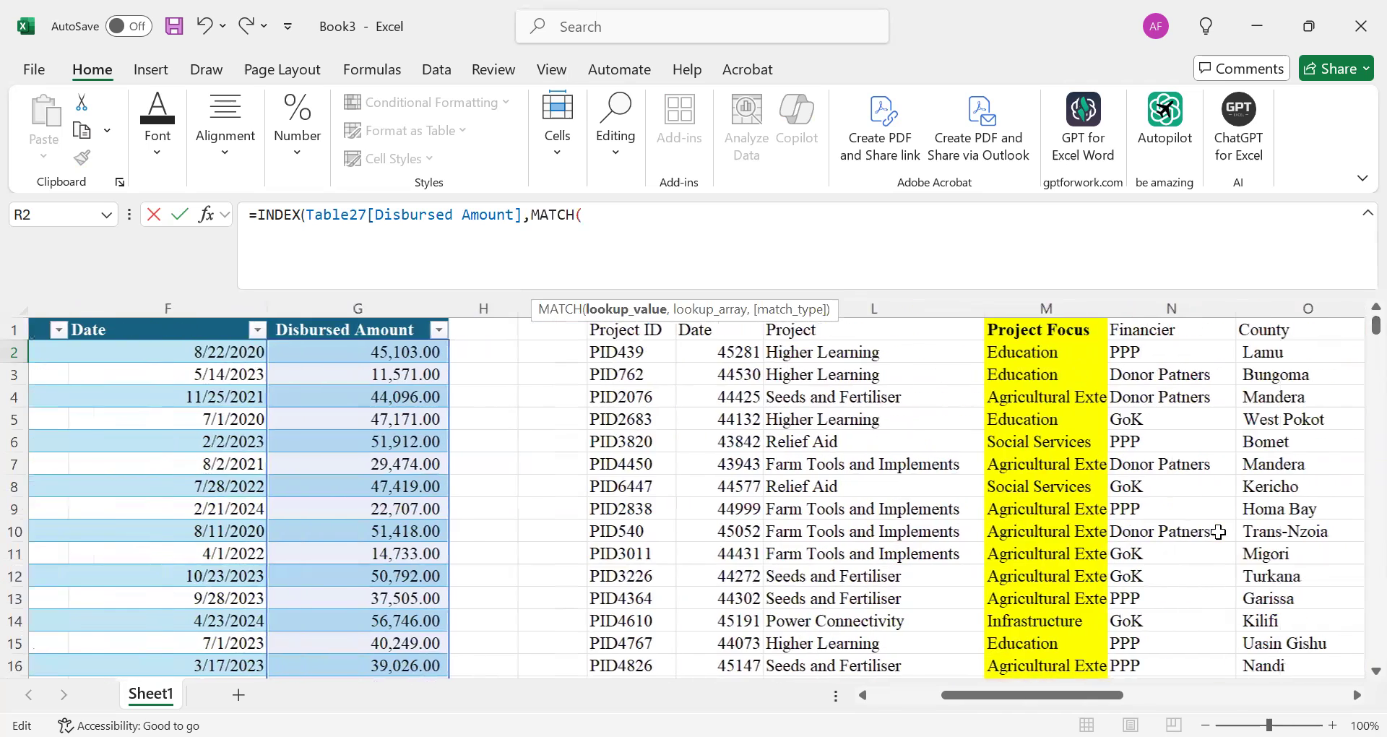
scroll(1219, 532, right, 1)
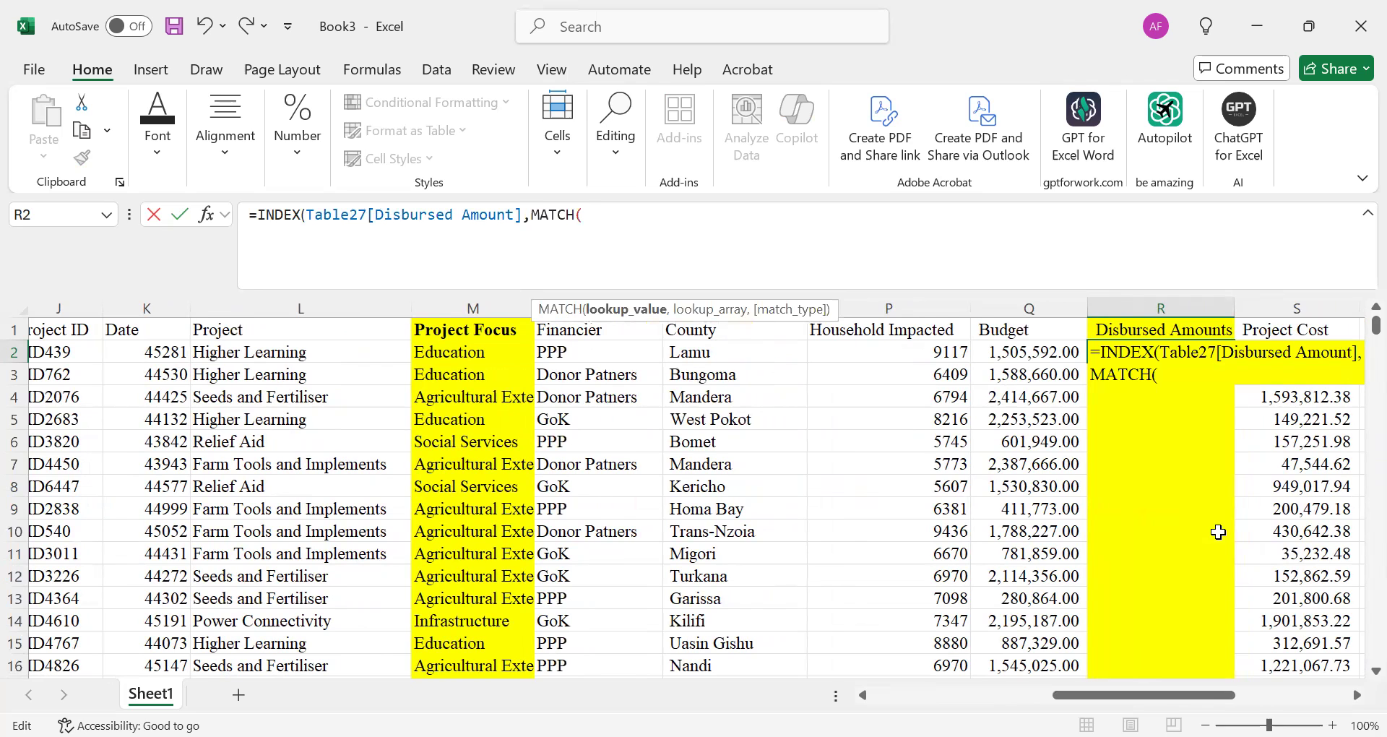
scroll(1219, 533, left, 5)
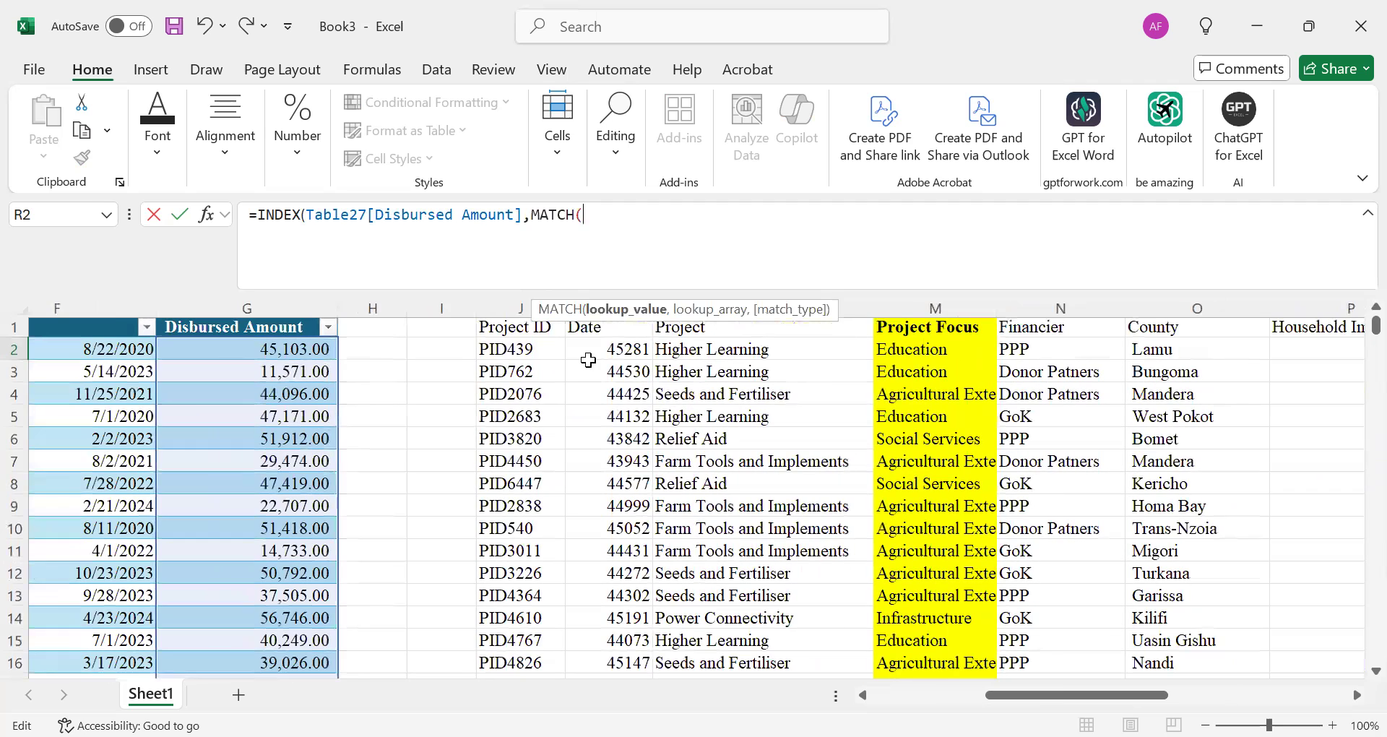
click(515, 347)
text(,)
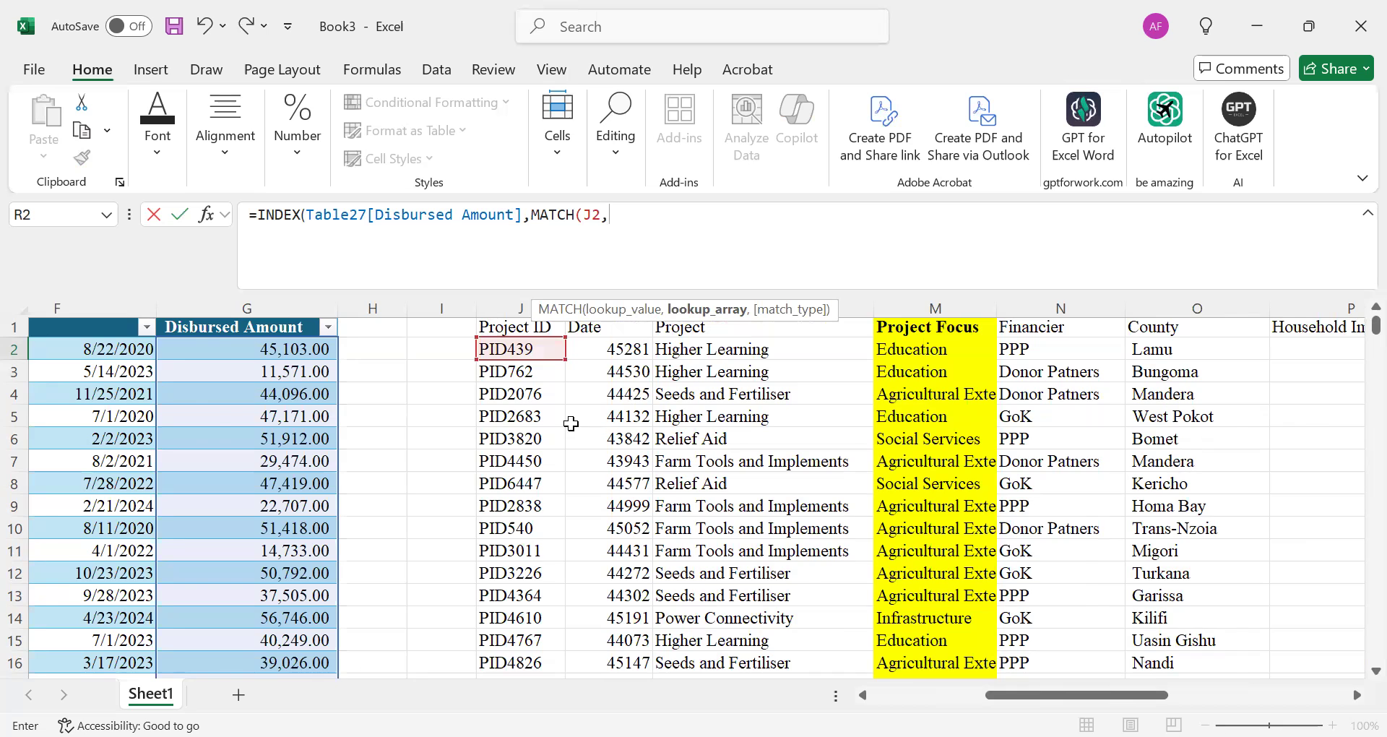
Step: Complete the R2 formula with all of Table27 as the MATCH lookup array and 0 for exact match
scroll(571, 423, left, 3)
scroll(571, 423, left, 1)
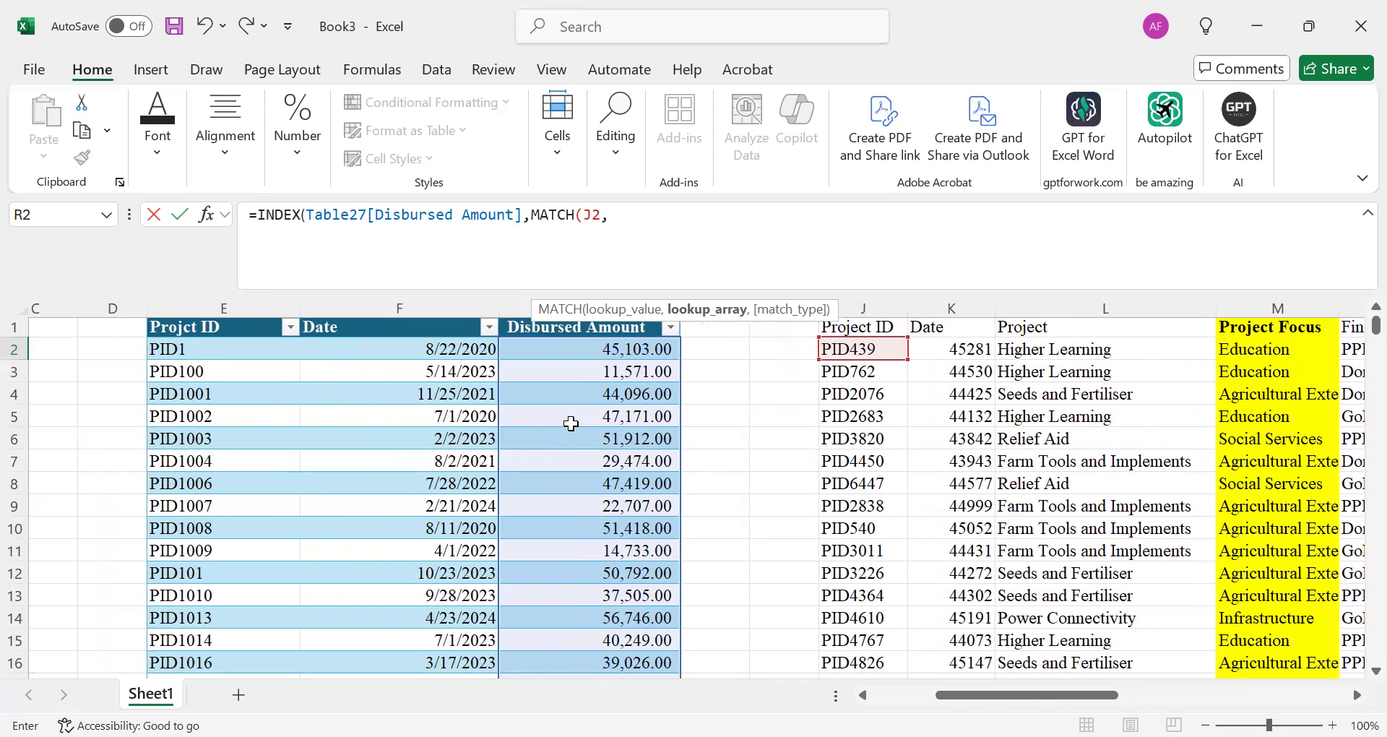
click(156, 351)
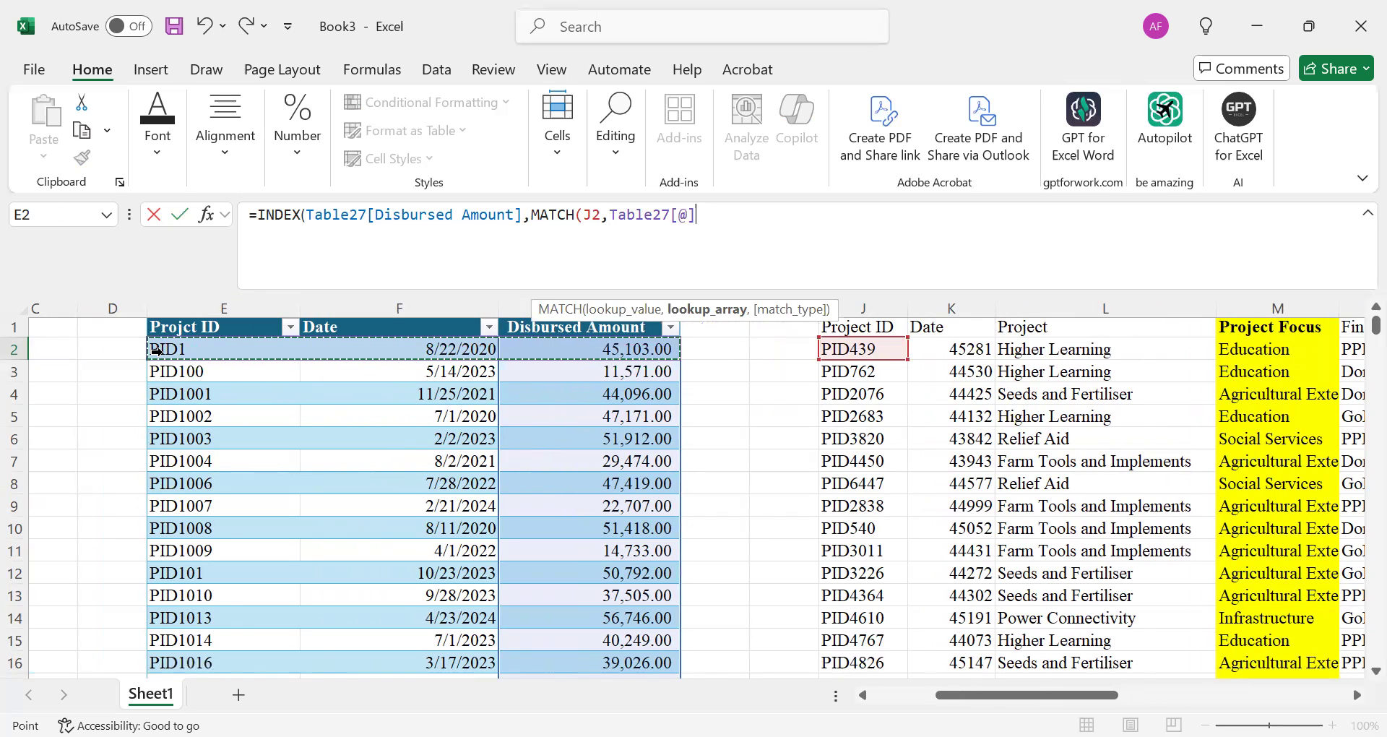
key(ctrl+shift+Down)
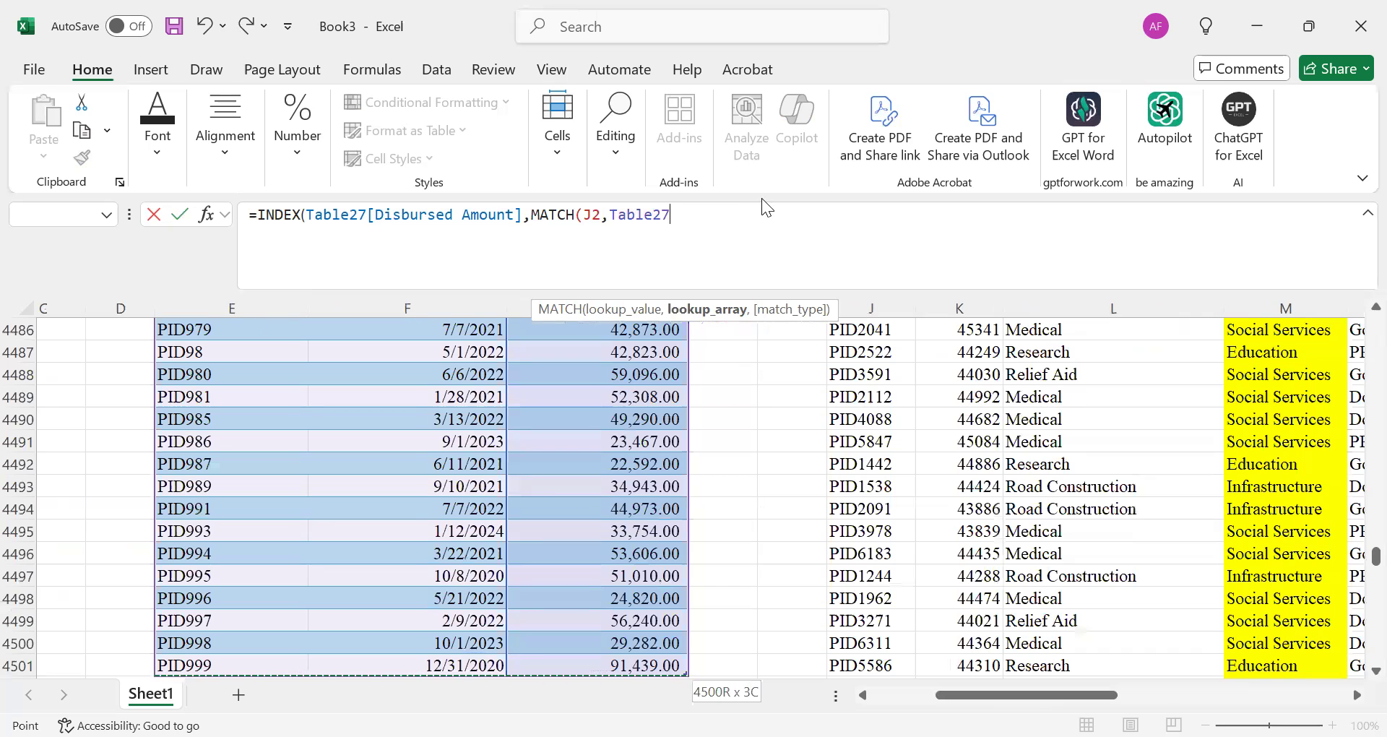
text(,)
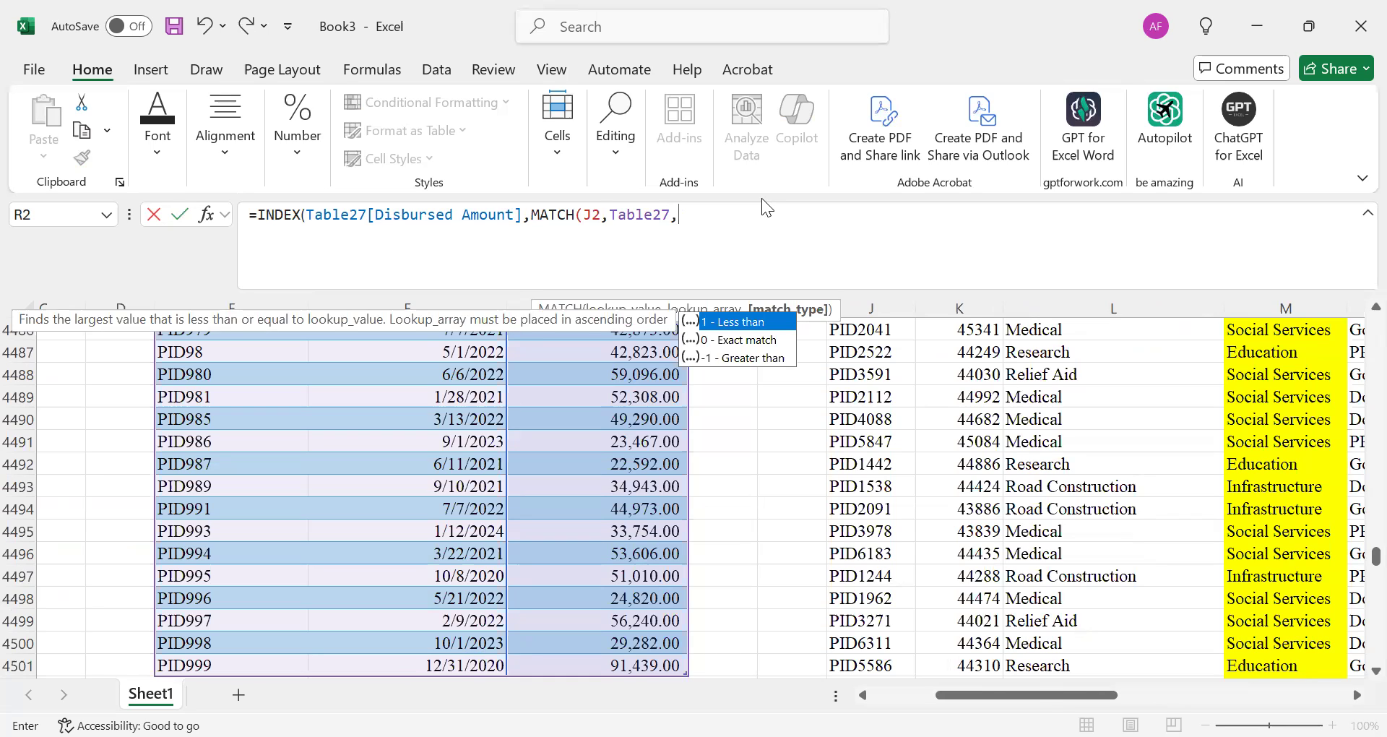
text(0)
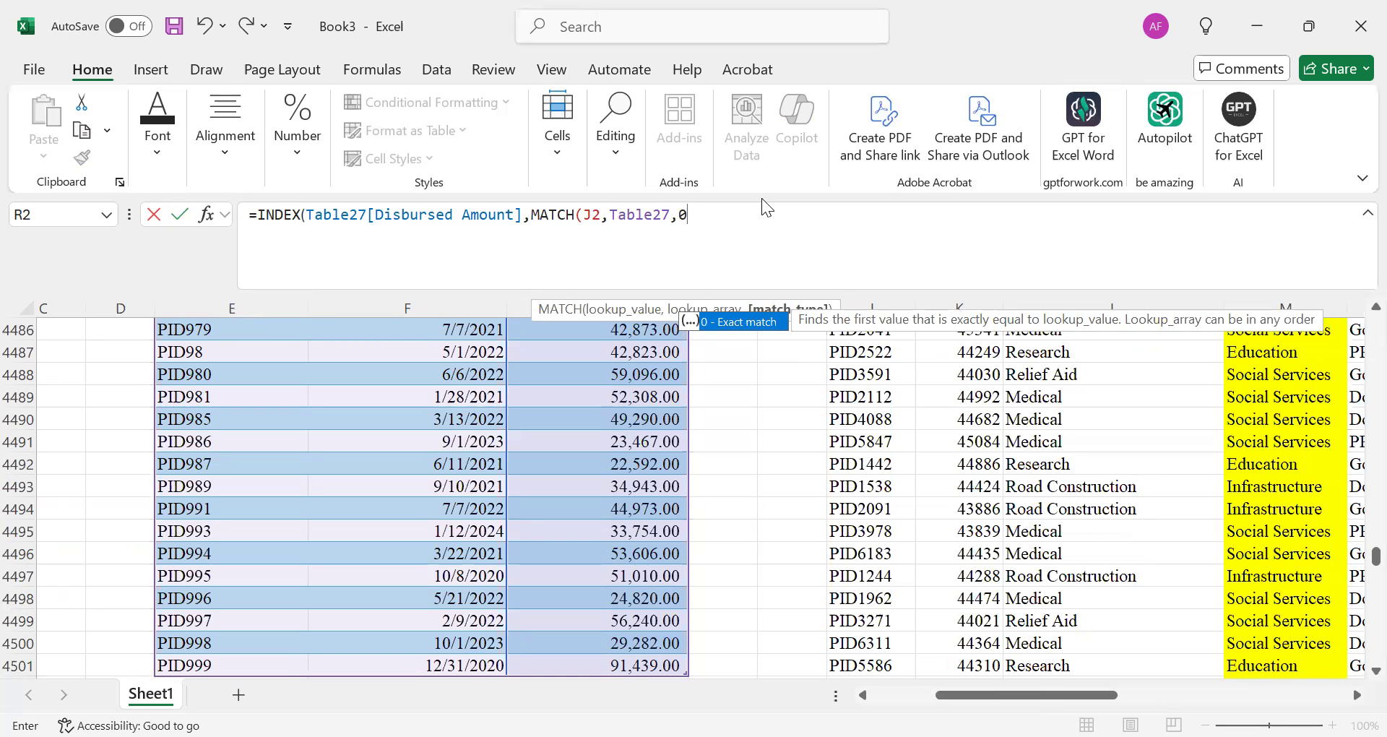
text()))
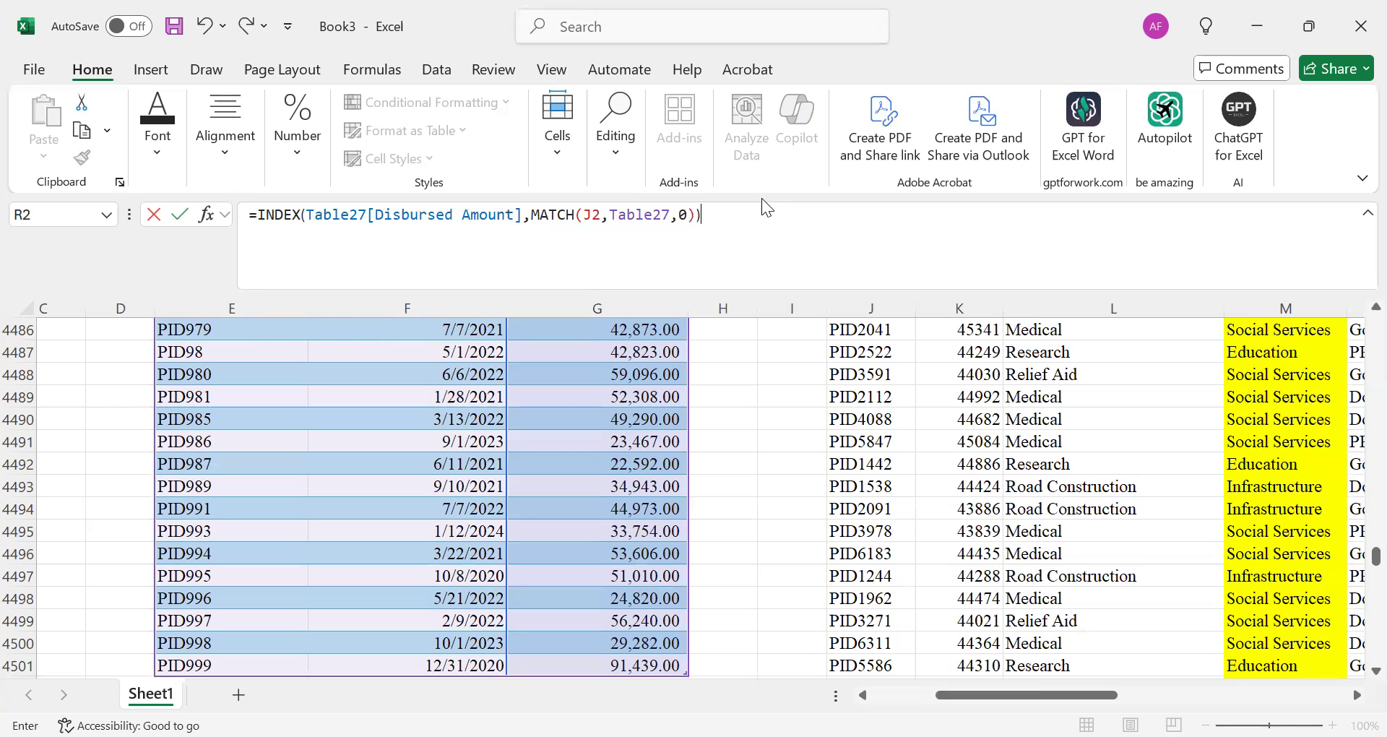
key(Return)
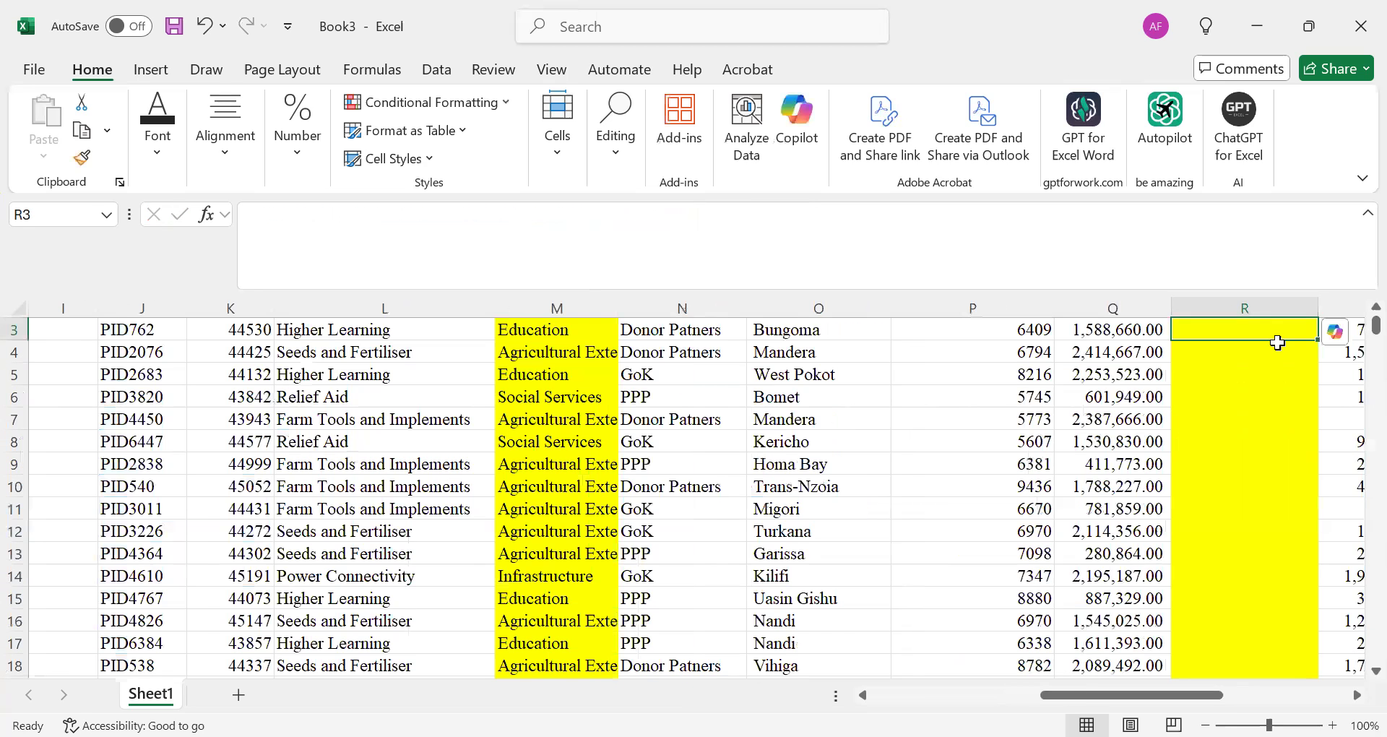
Step: Replace the MATCH lookup array in the R2 formula with the whole Table27[Projct ID] column
scroll(1289, 397, up, 1)
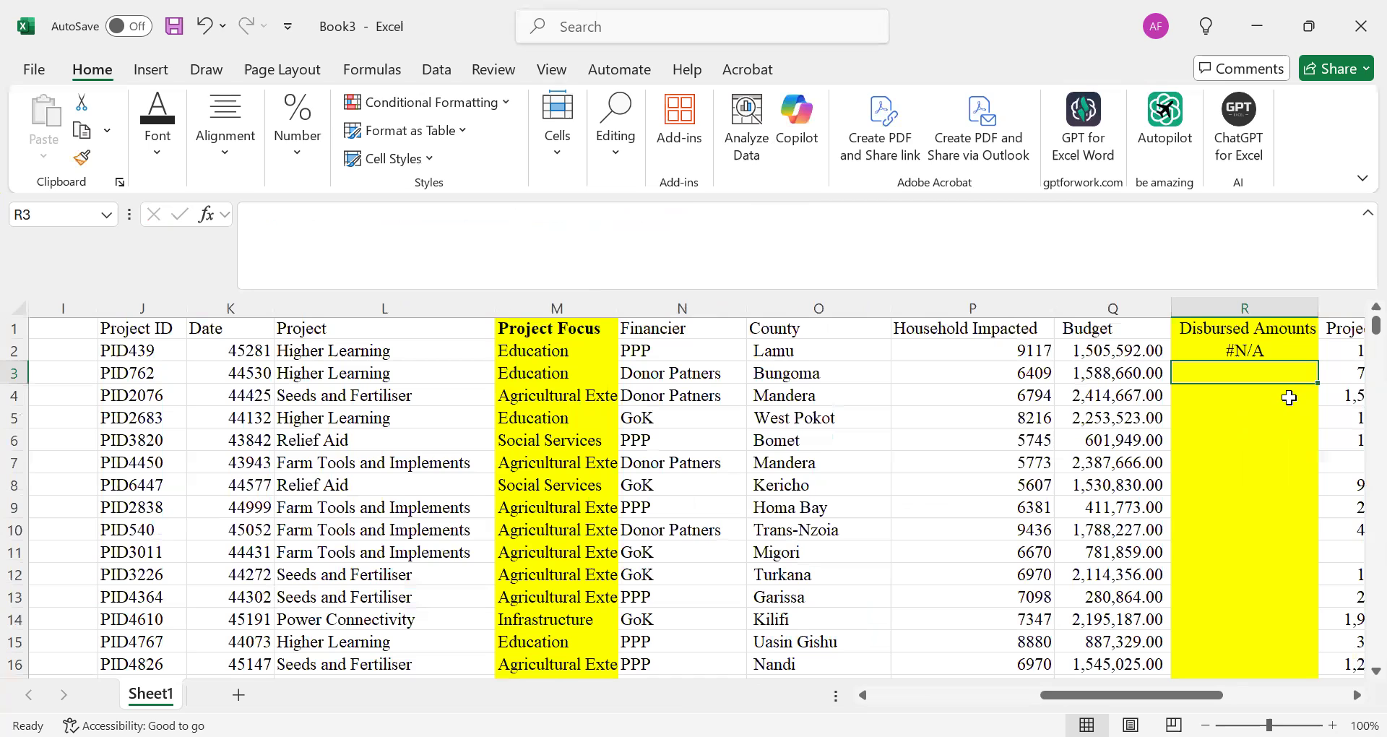
click(1257, 350)
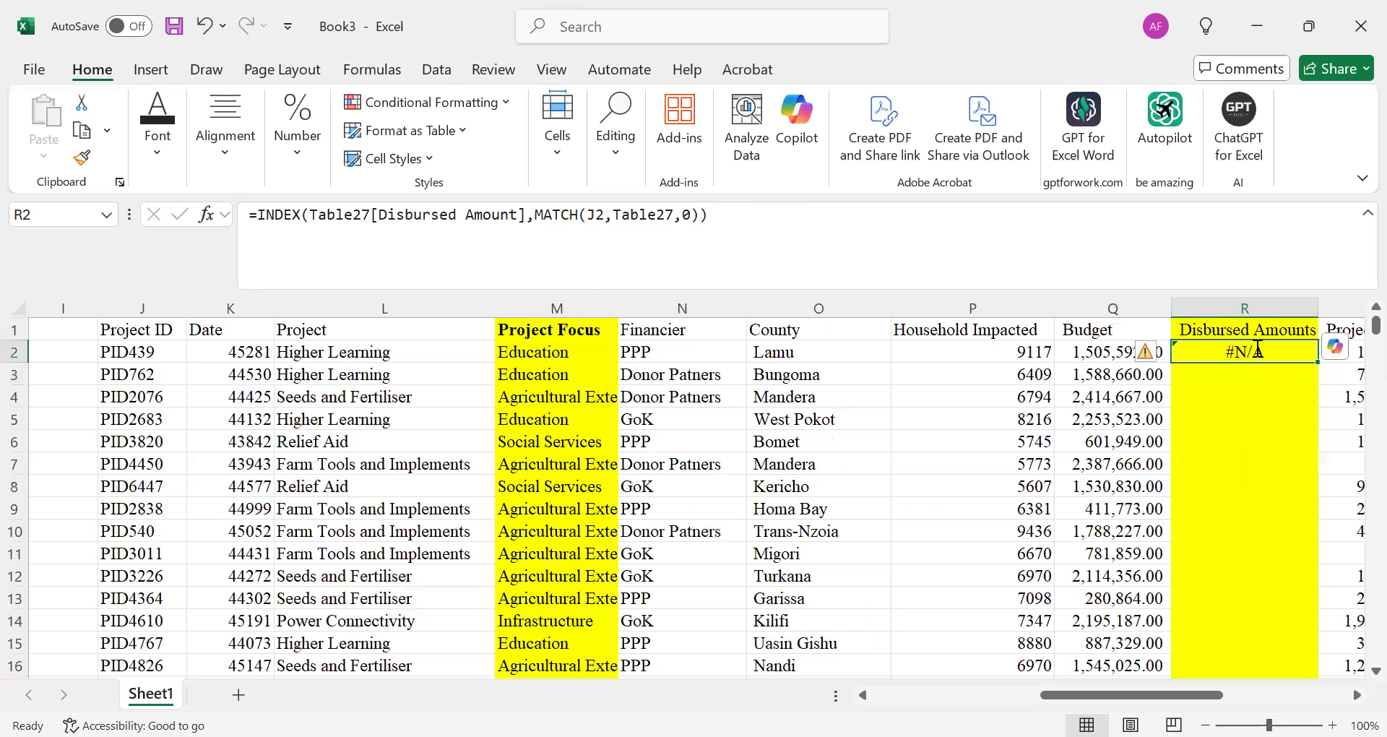
double_click(1257, 350)
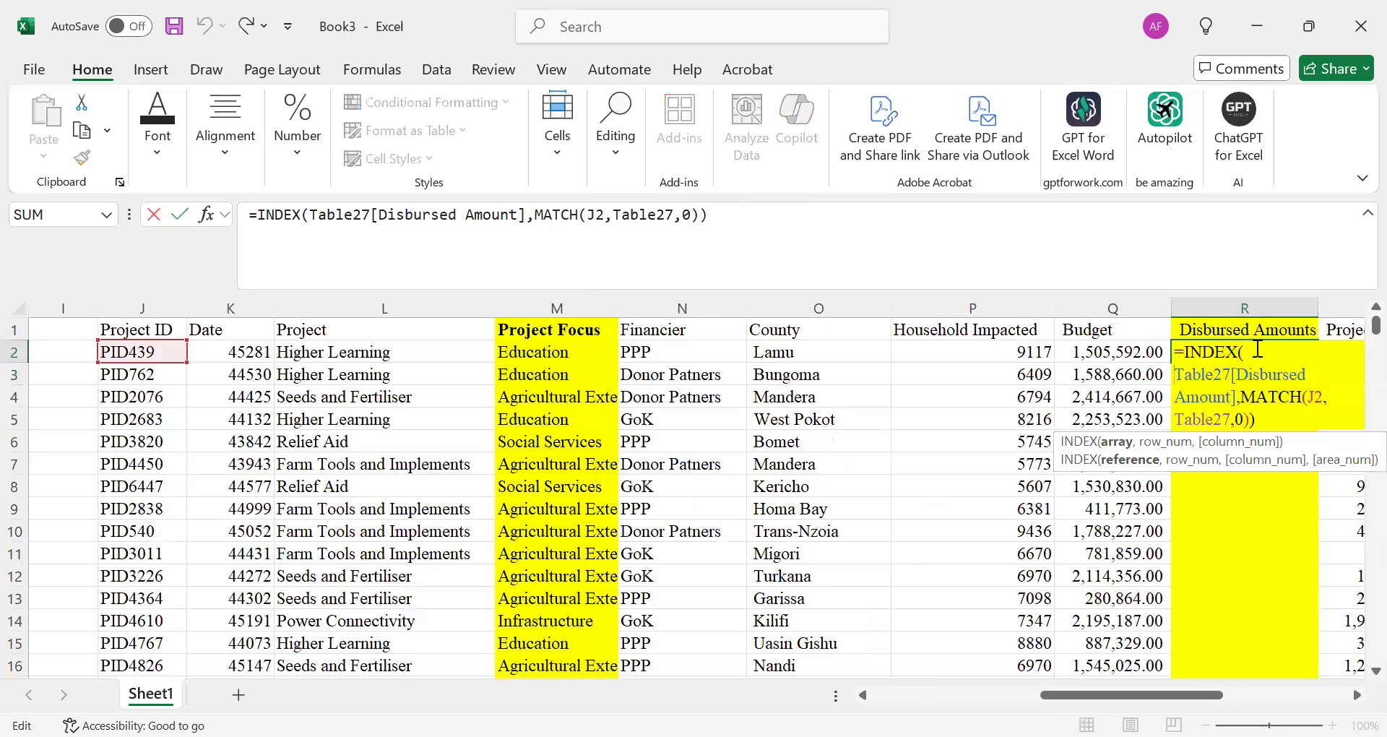
click(648, 213)
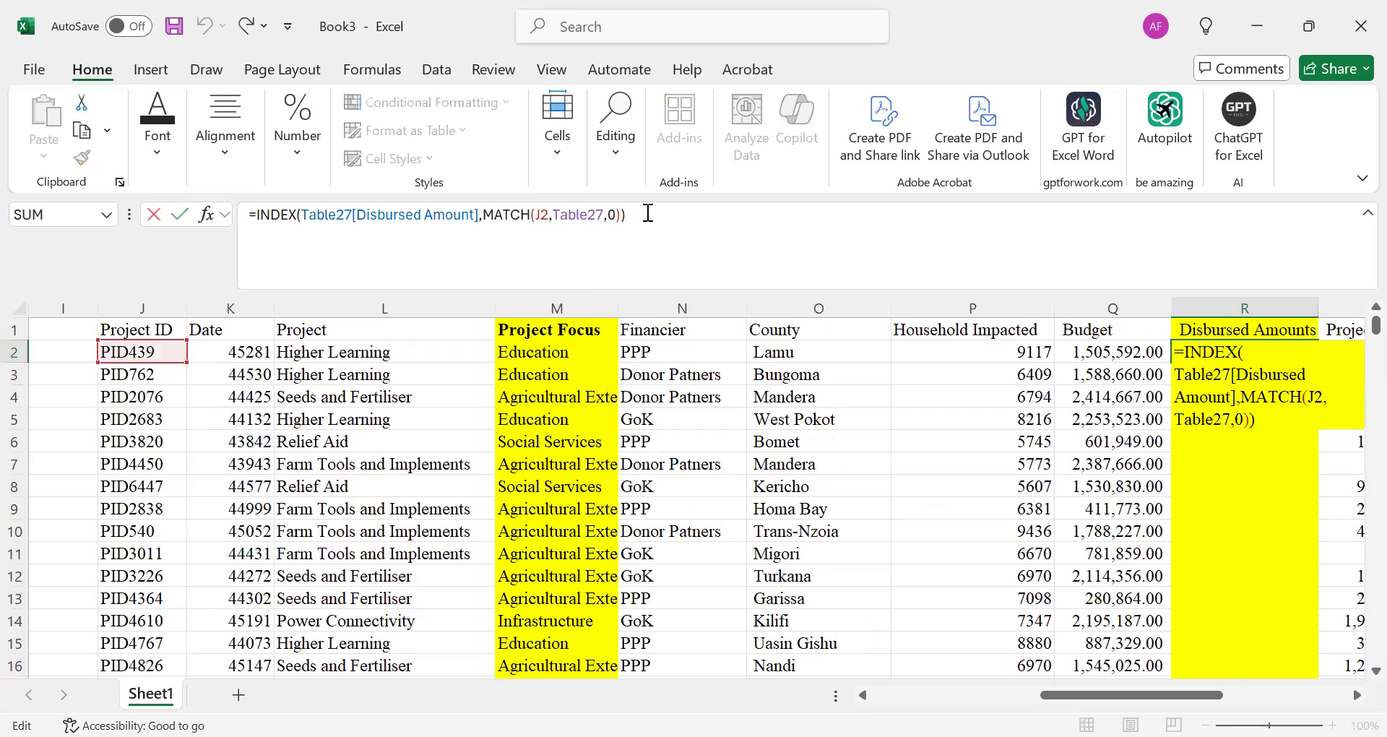
click(604, 214)
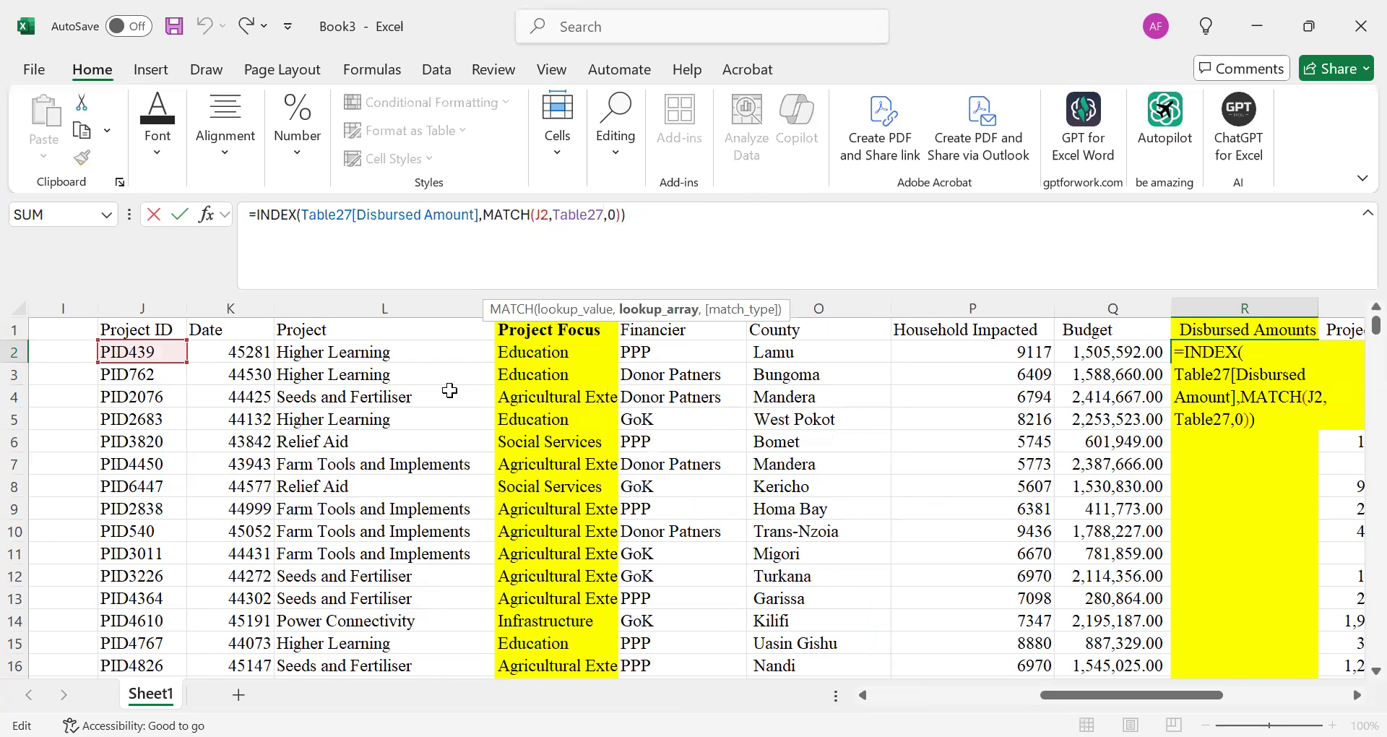
scroll(449, 390, left, 3)
scroll(449, 391, left, 2)
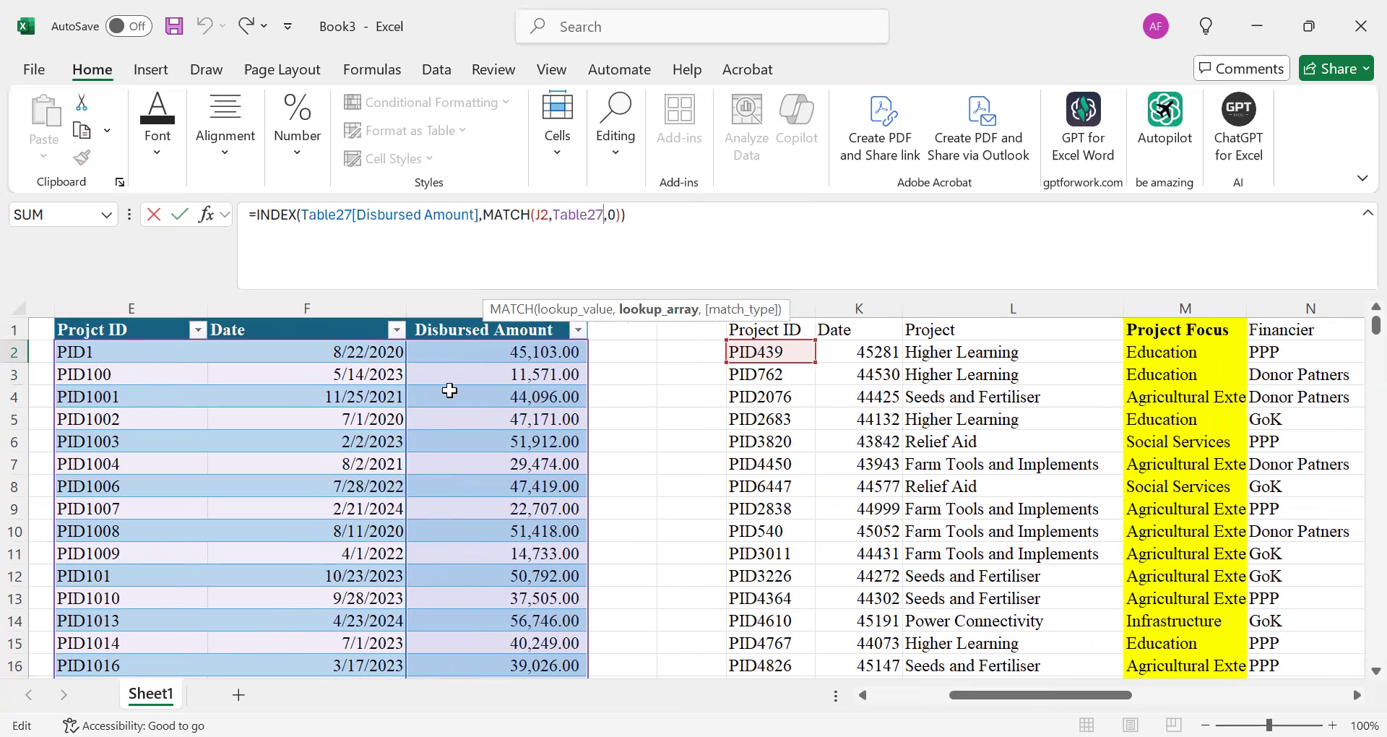
scroll(450, 390, left, 2)
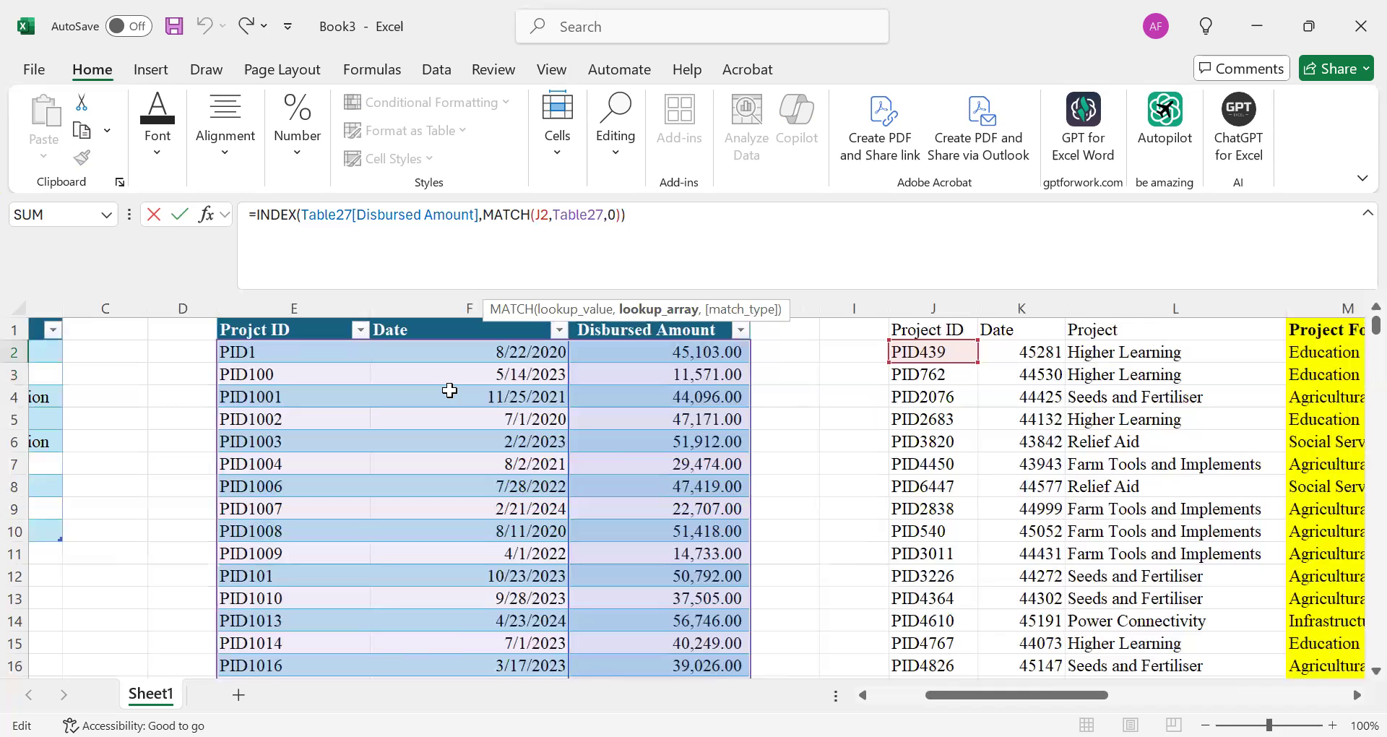
click(282, 352)
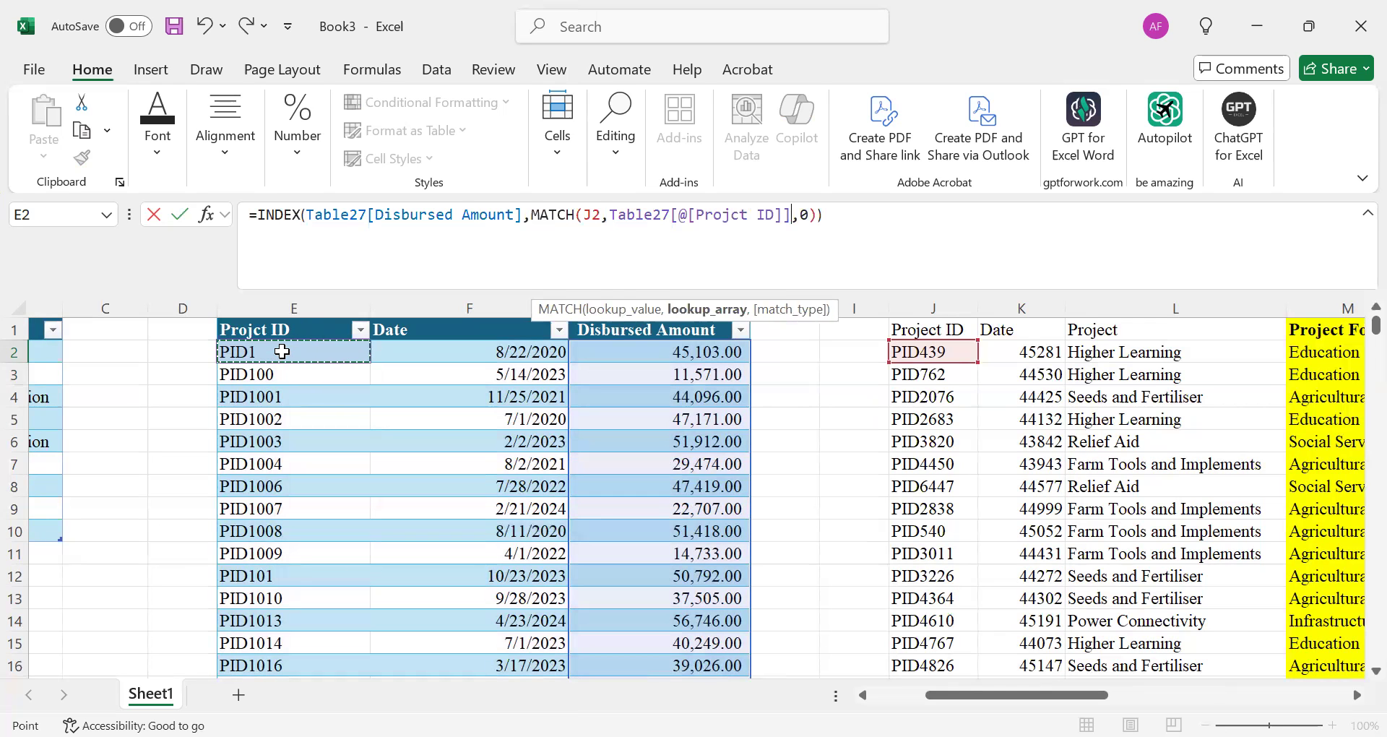
key(ctrl+shift+Down)
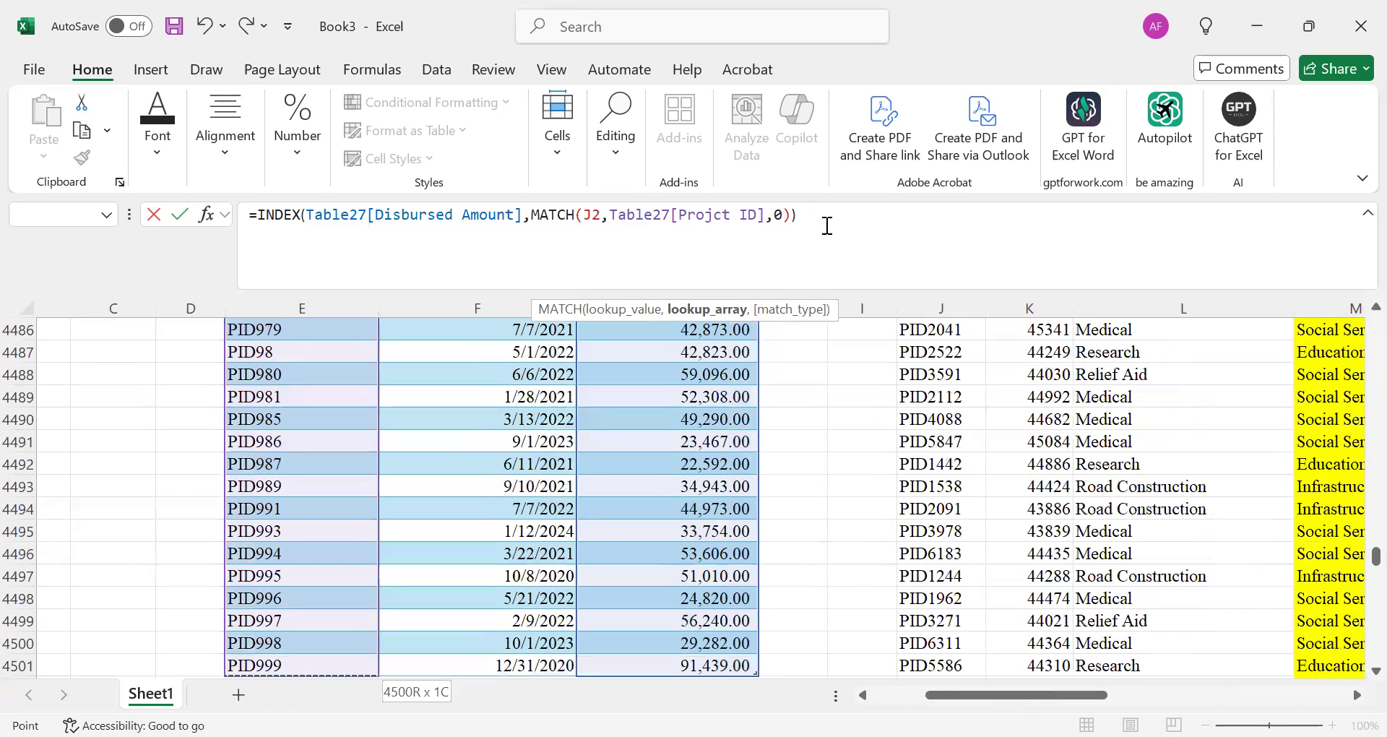
click(847, 215)
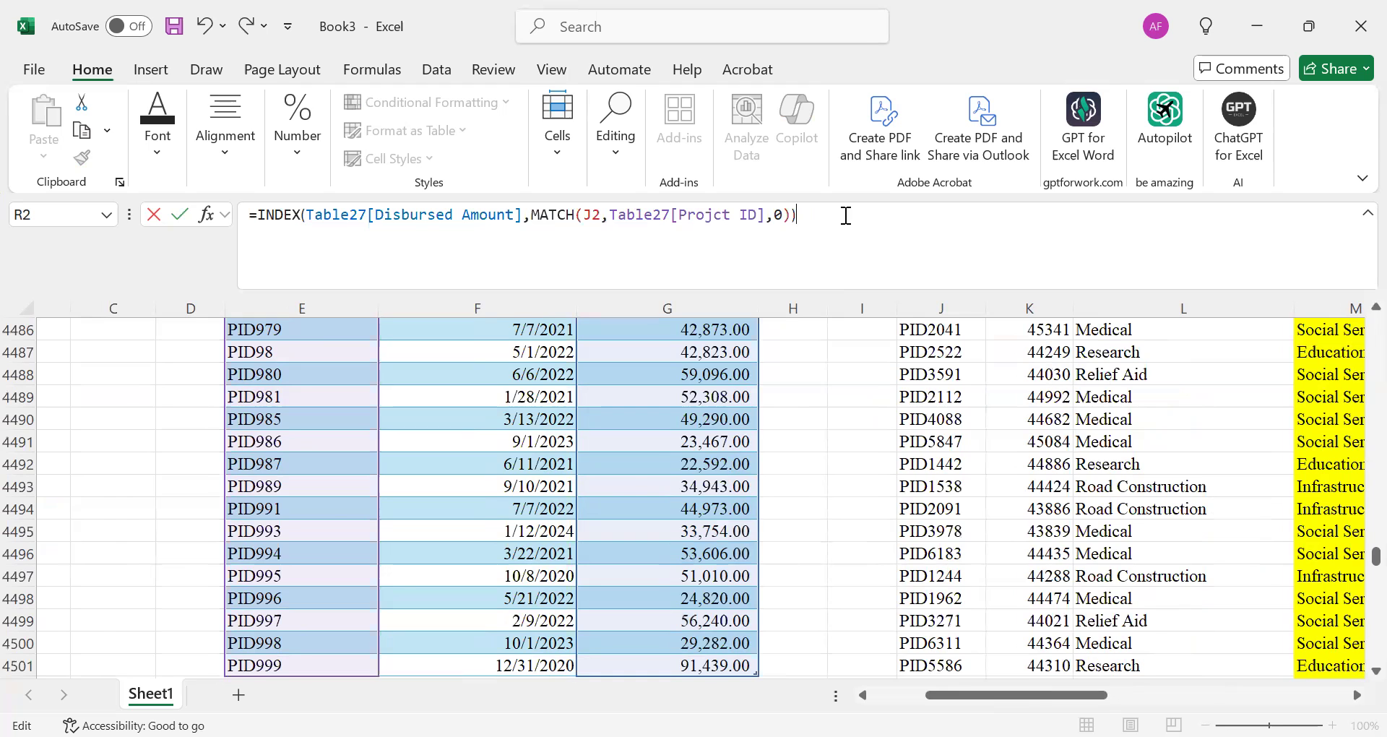
key(Return)
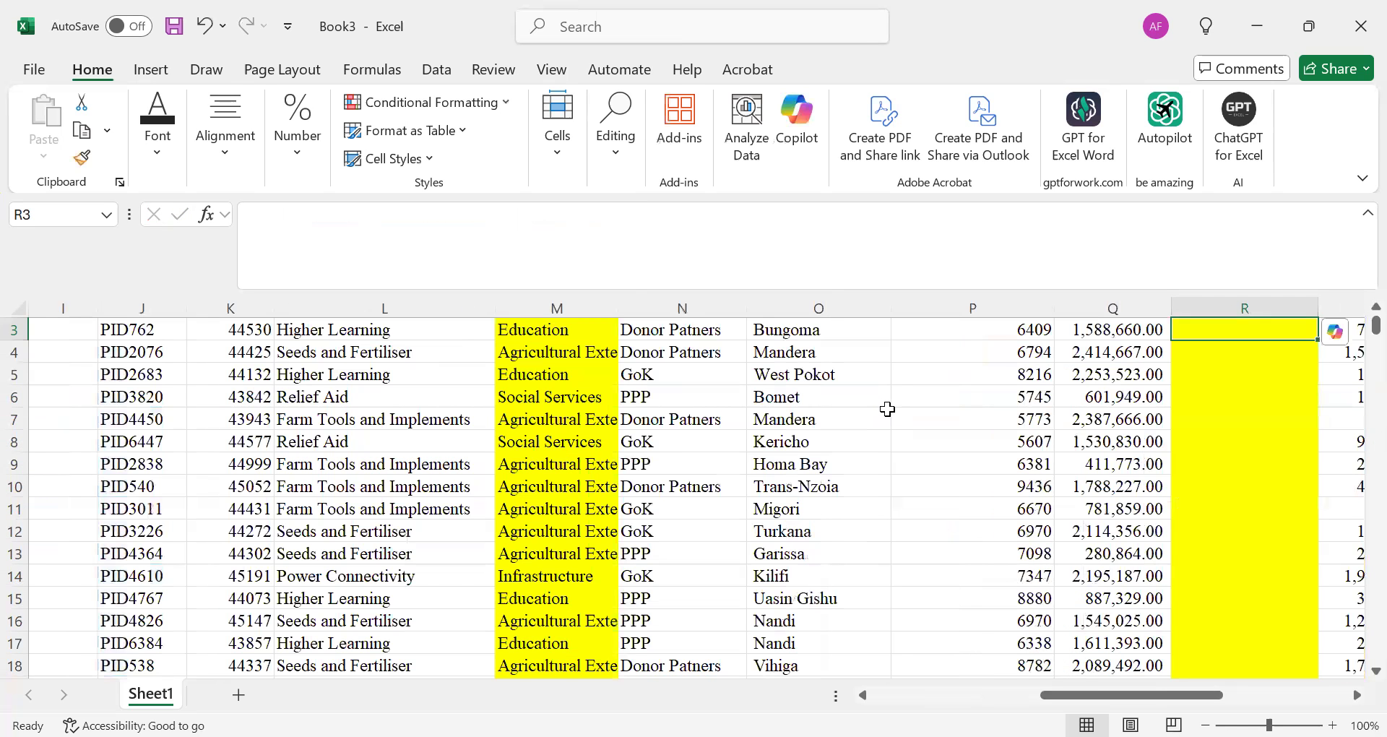
Step: Fill the R2 INDEX and MATCH formula down the Disbursed Amounts column and check the copies in R3 and R6
scroll(886, 403, up, 1)
click(1275, 357)
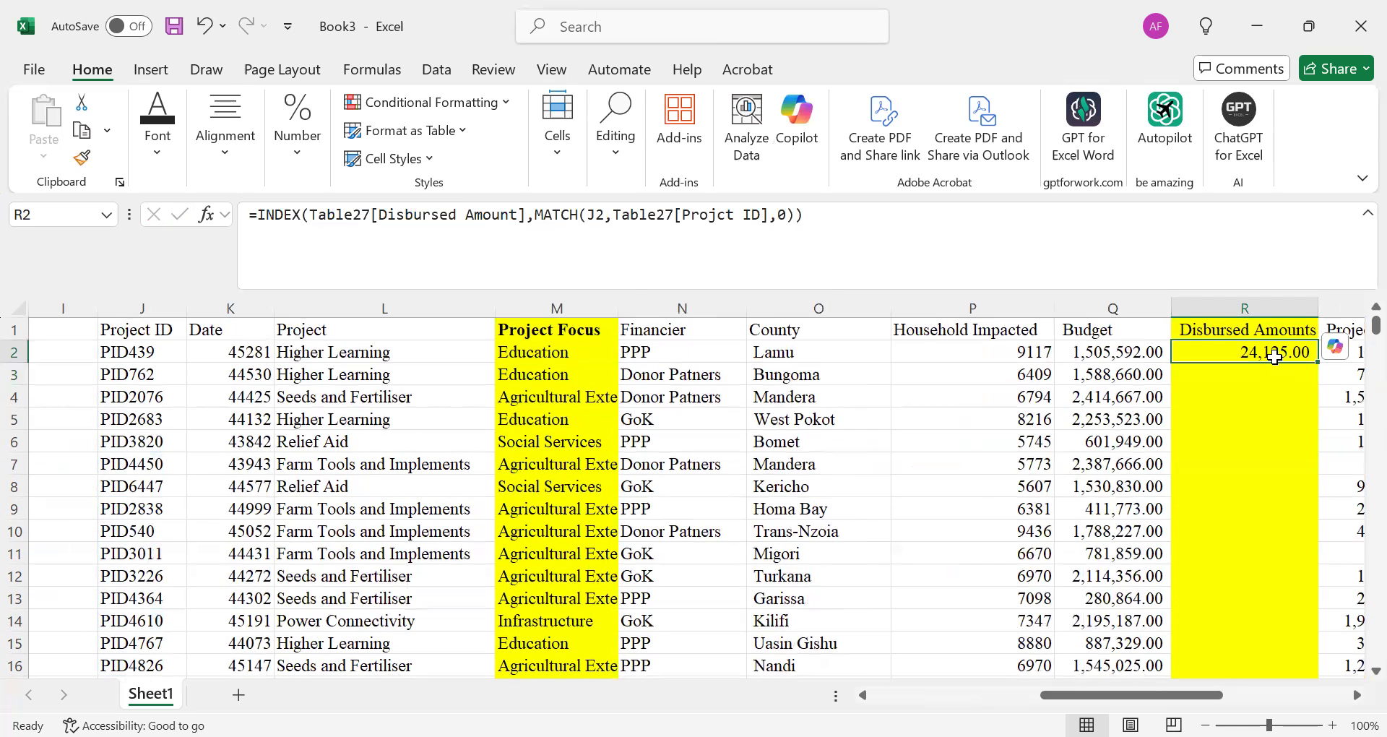
scroll(1275, 357, right, 3)
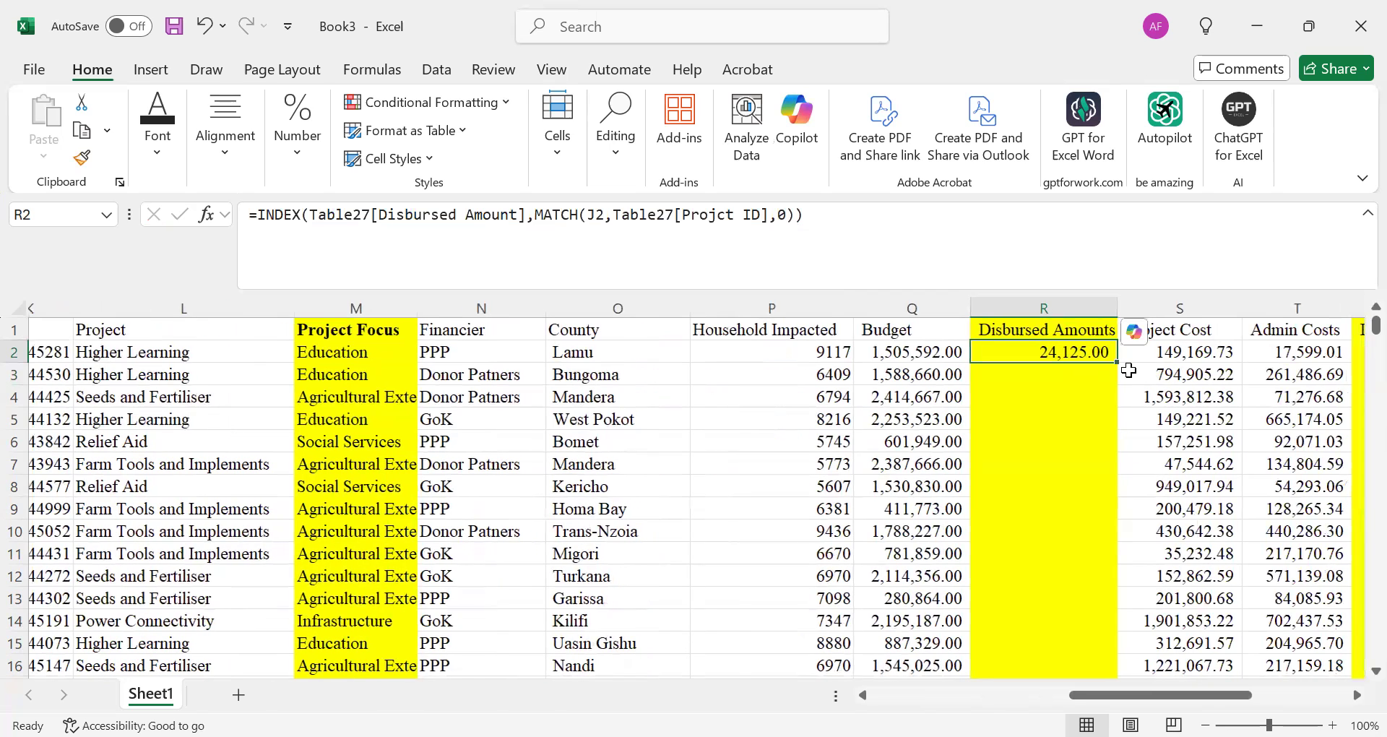
double_click(1117, 364)
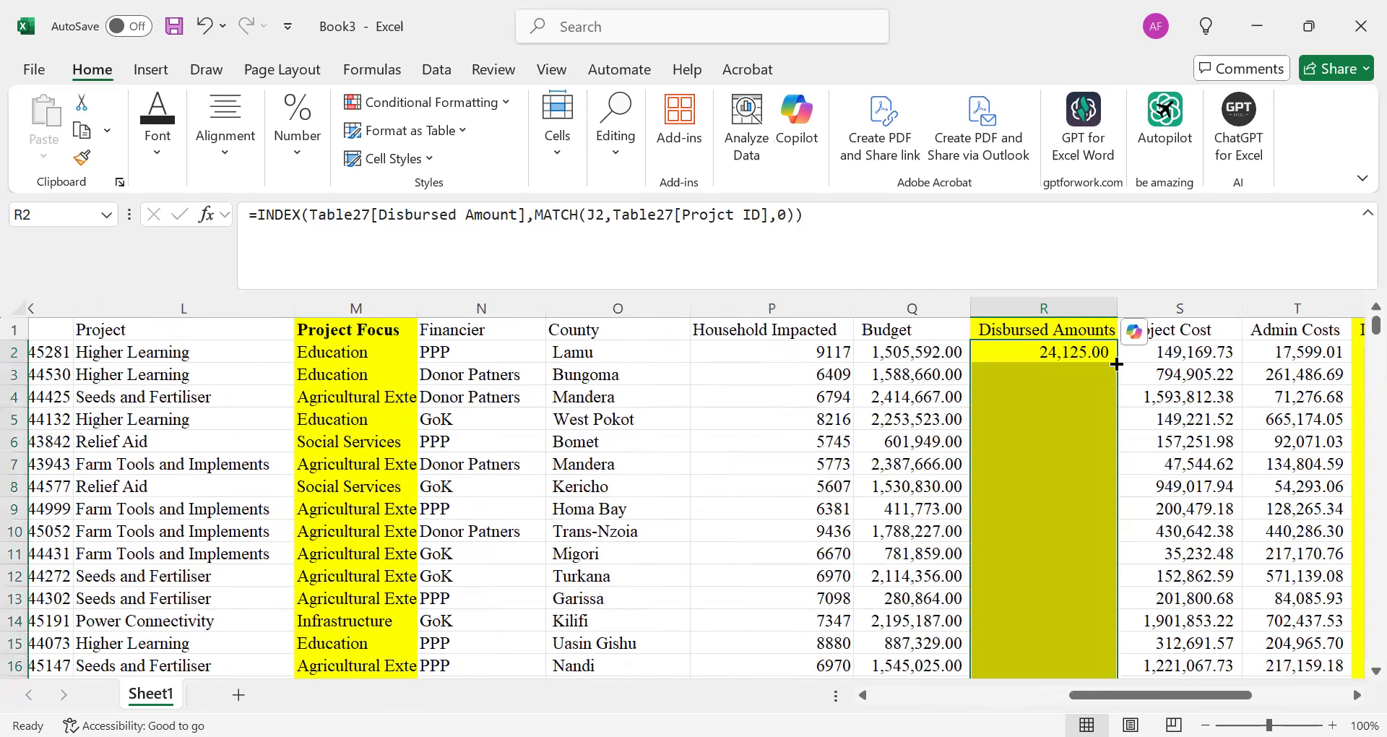
click(1058, 377)
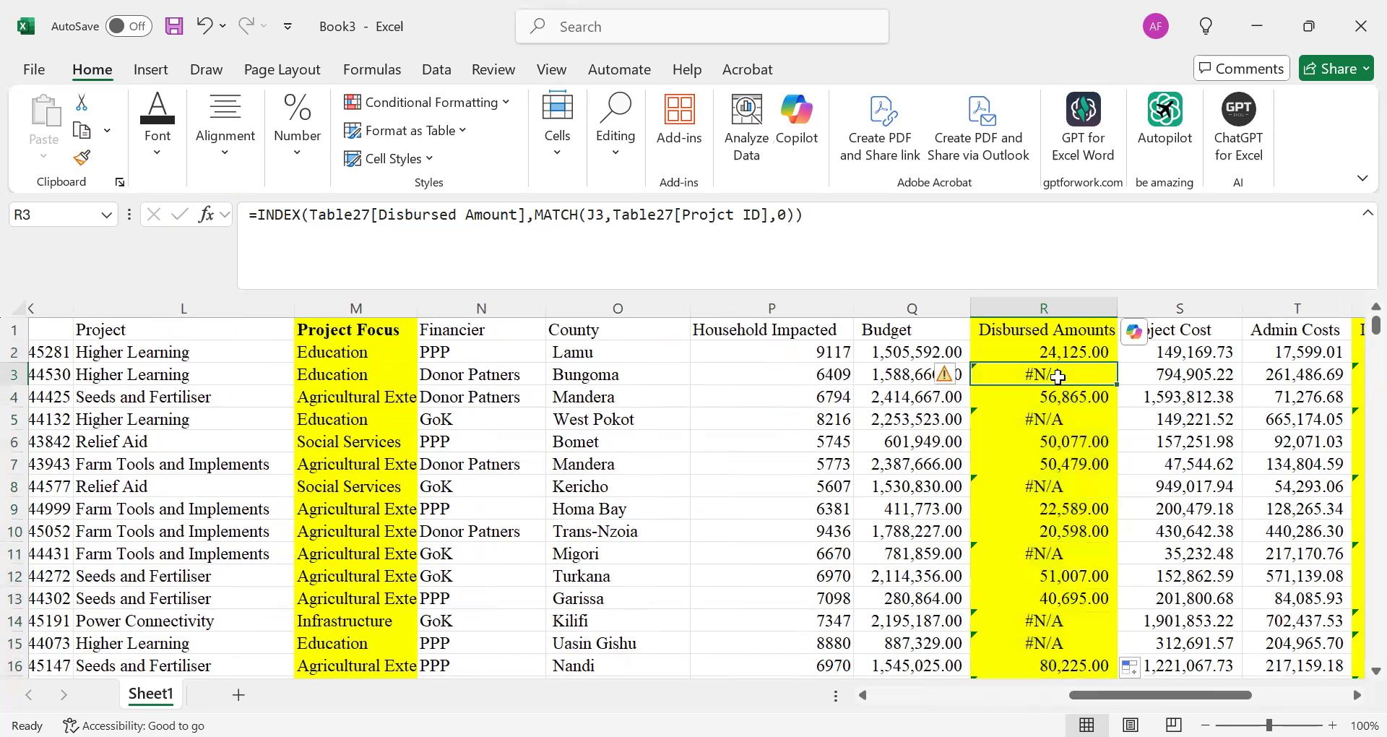
click(1065, 432)
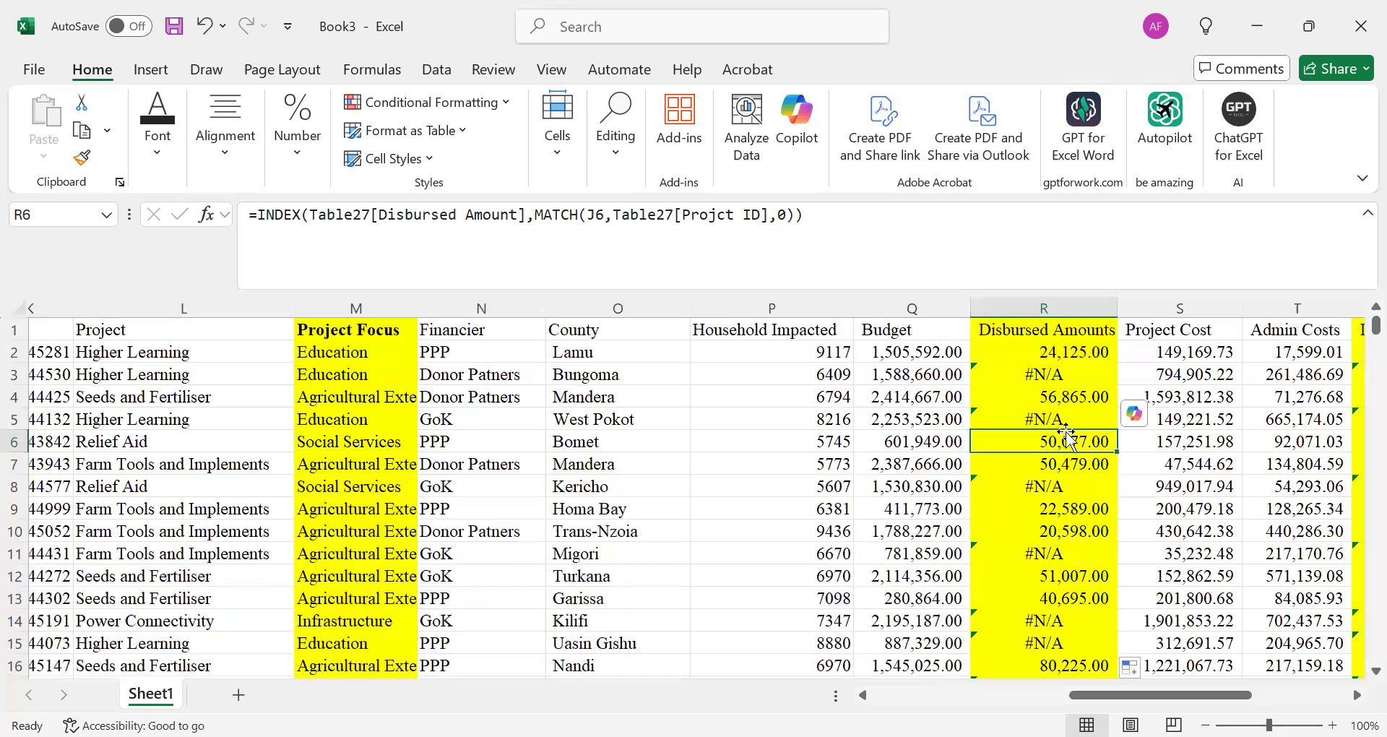
Step: Insert an IFERROR function in front of the INDEX formula in R2
click(1077, 348)
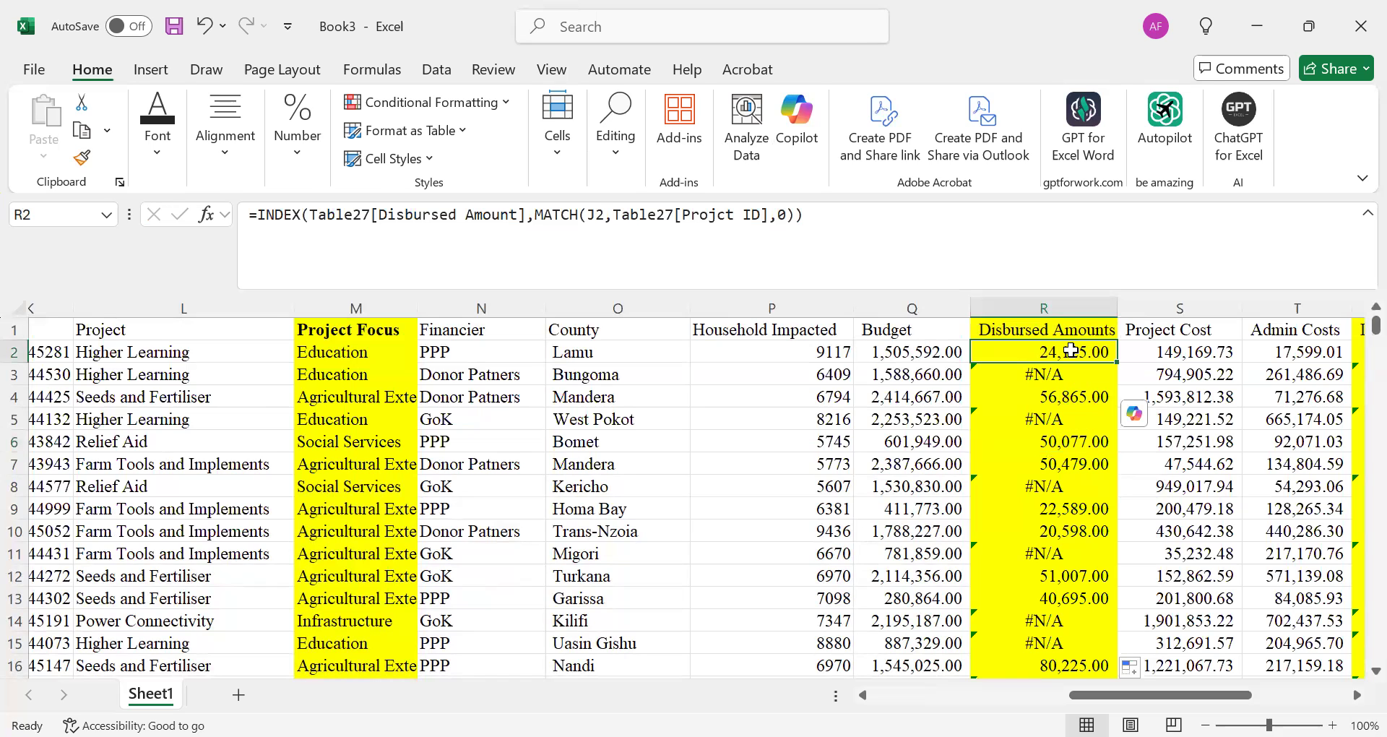
click(263, 221)
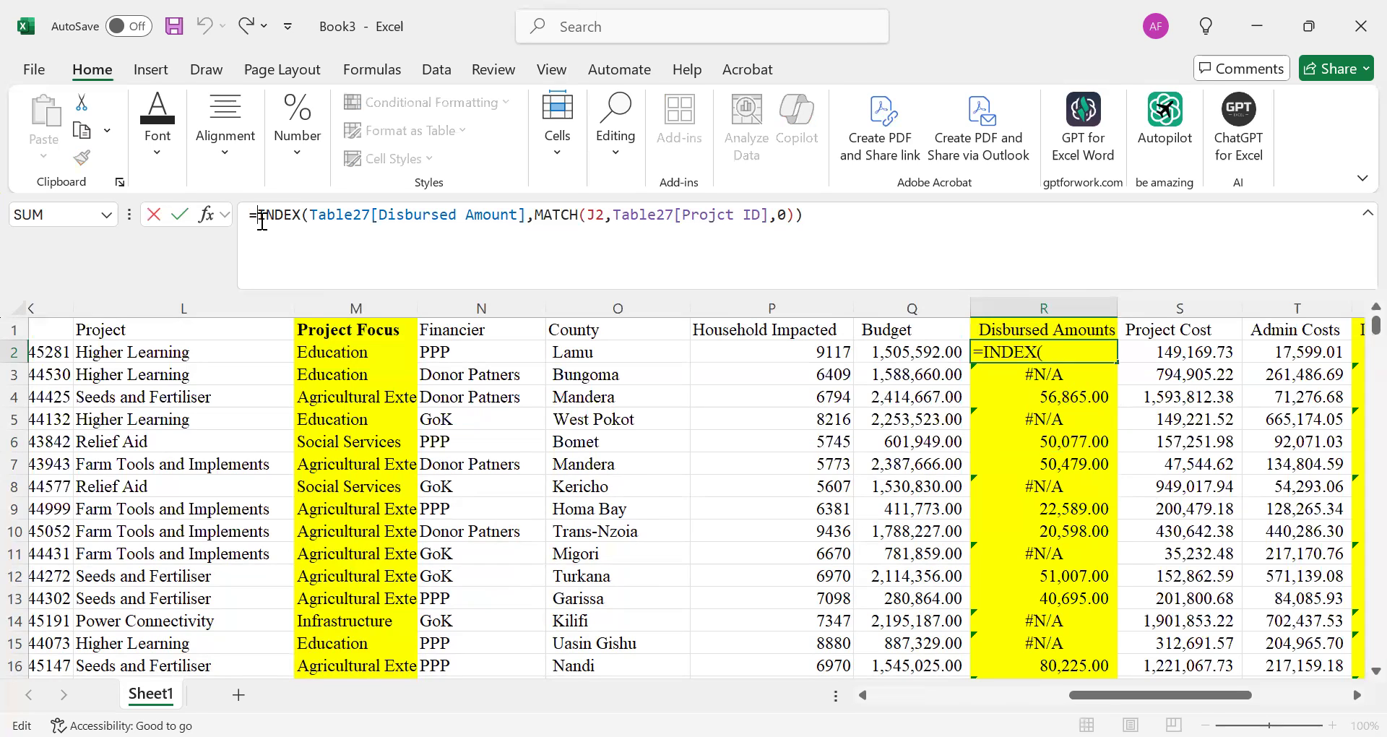
text(IF)
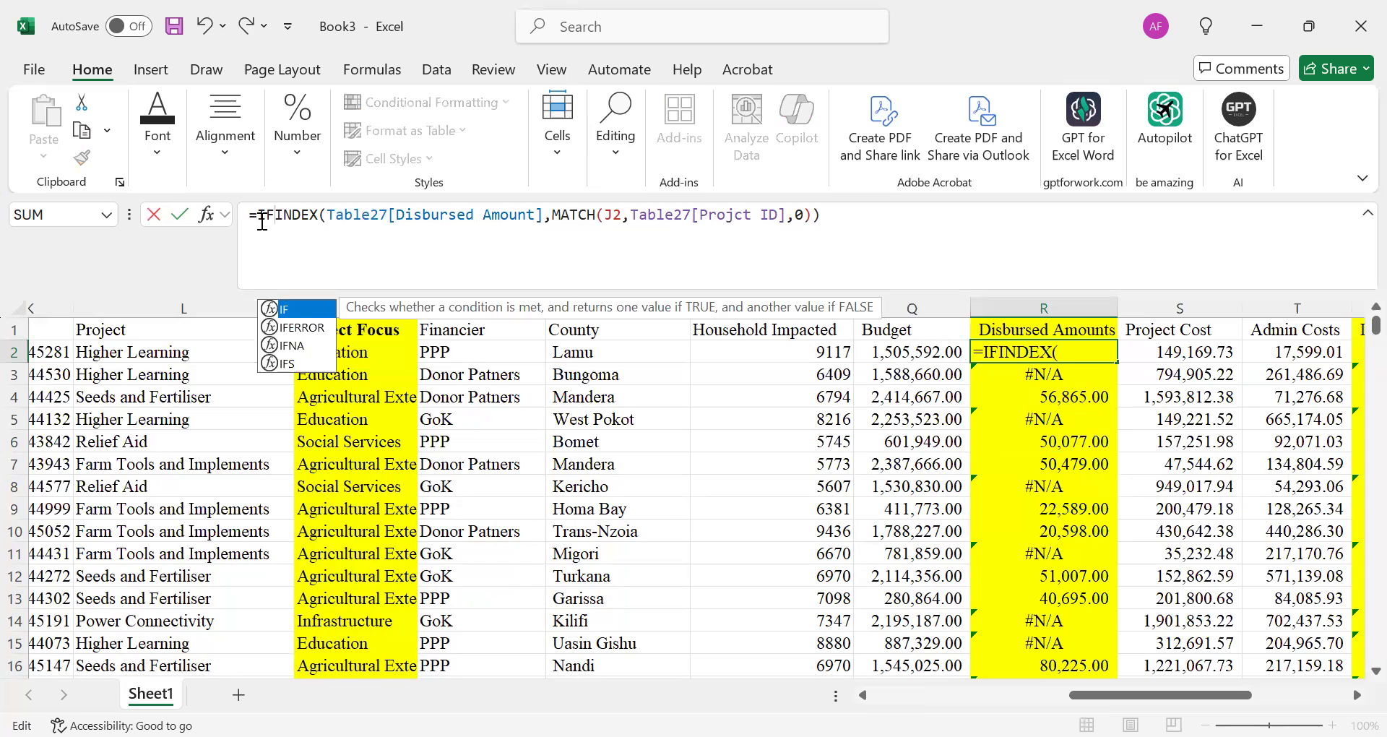
key(Down)
key(Tab)
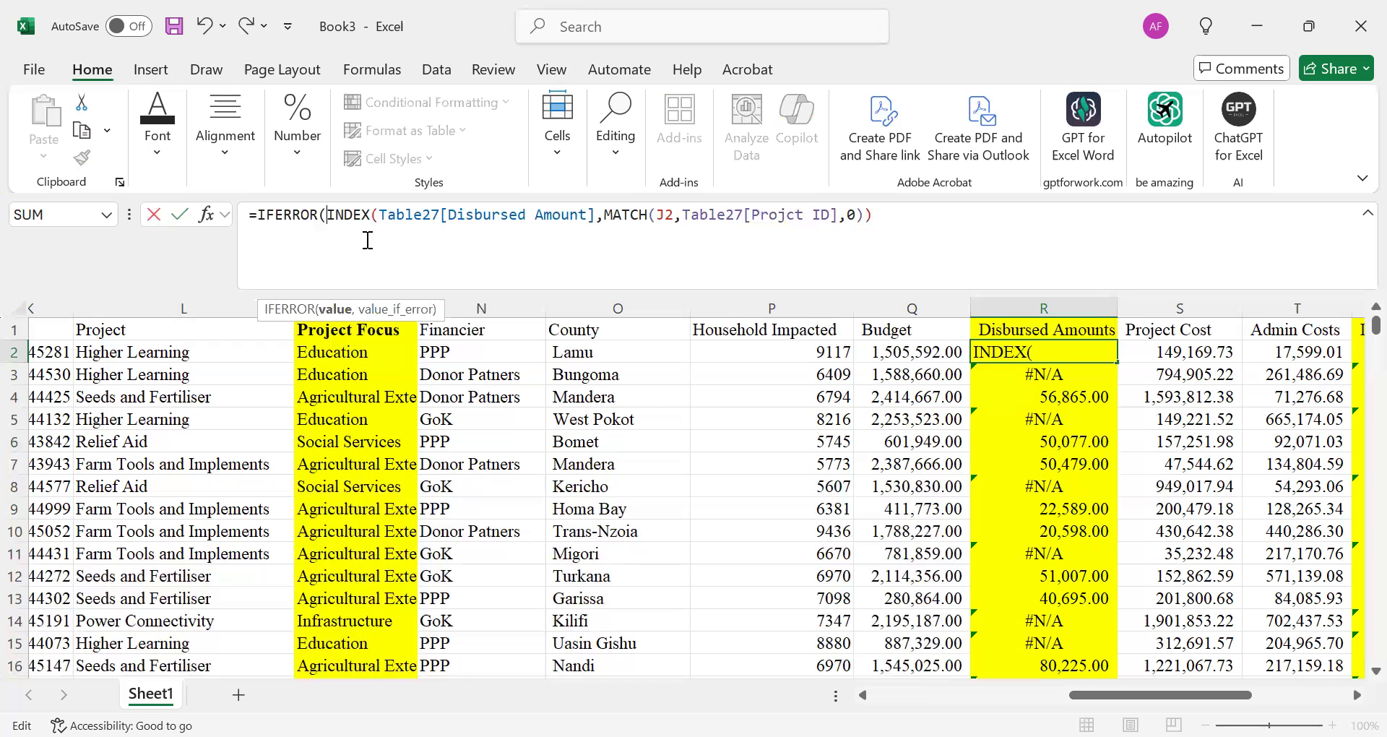
Step: Complete the IFERROR formula in R2 with 0 as the value if error
click(417, 215)
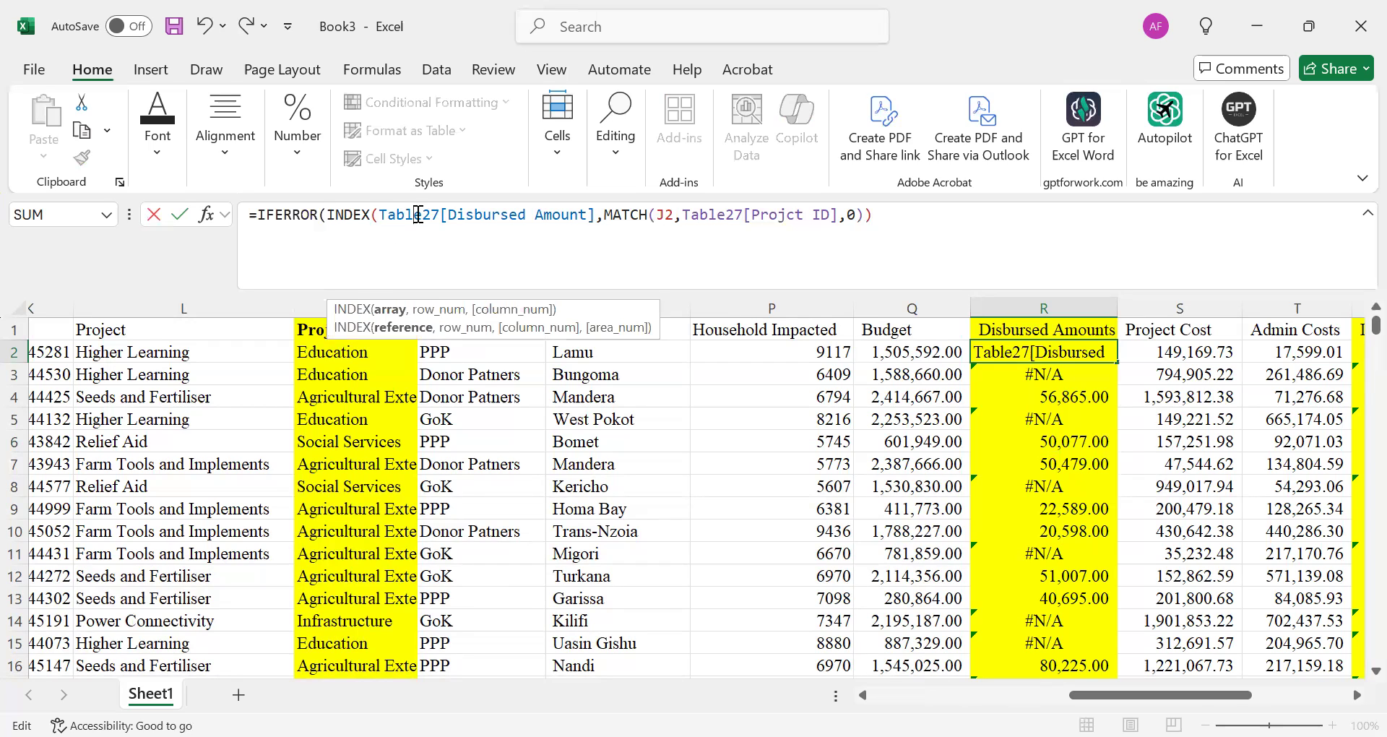
click(889, 222)
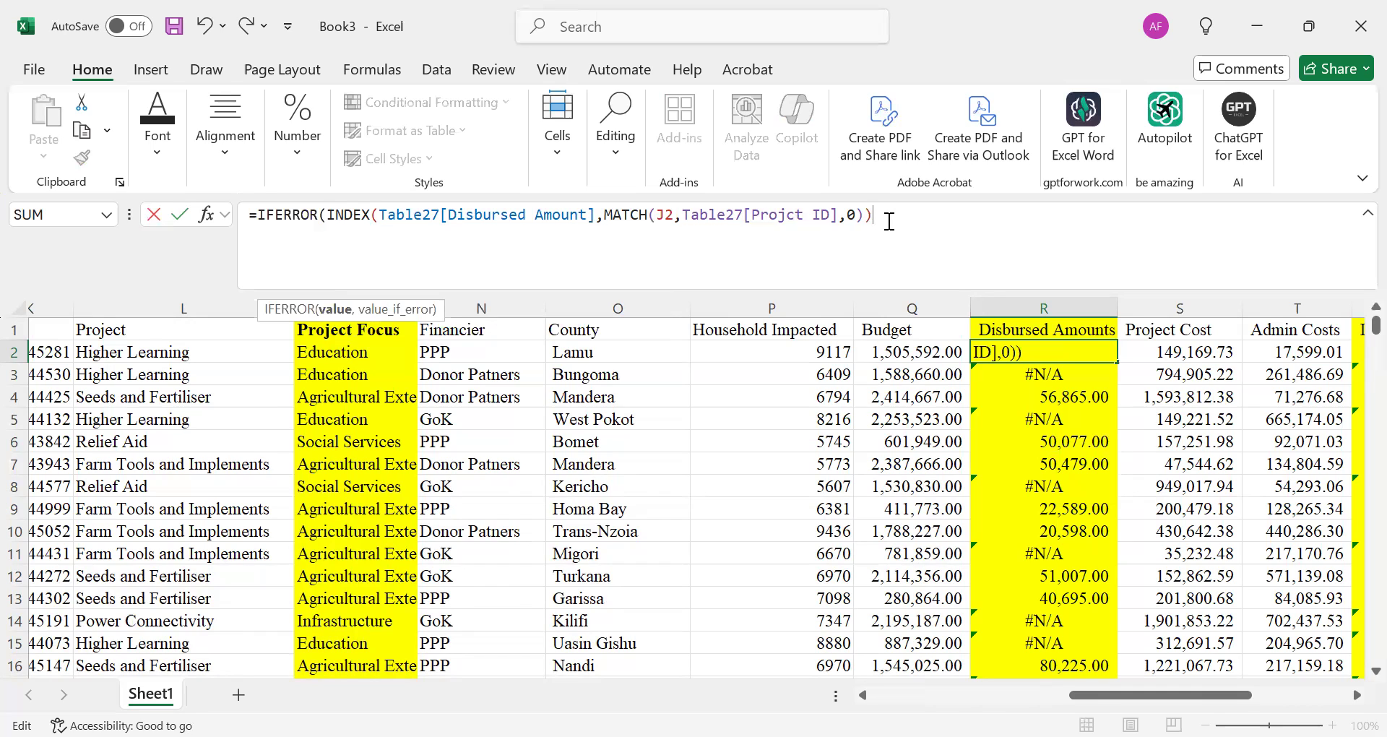
text(,)
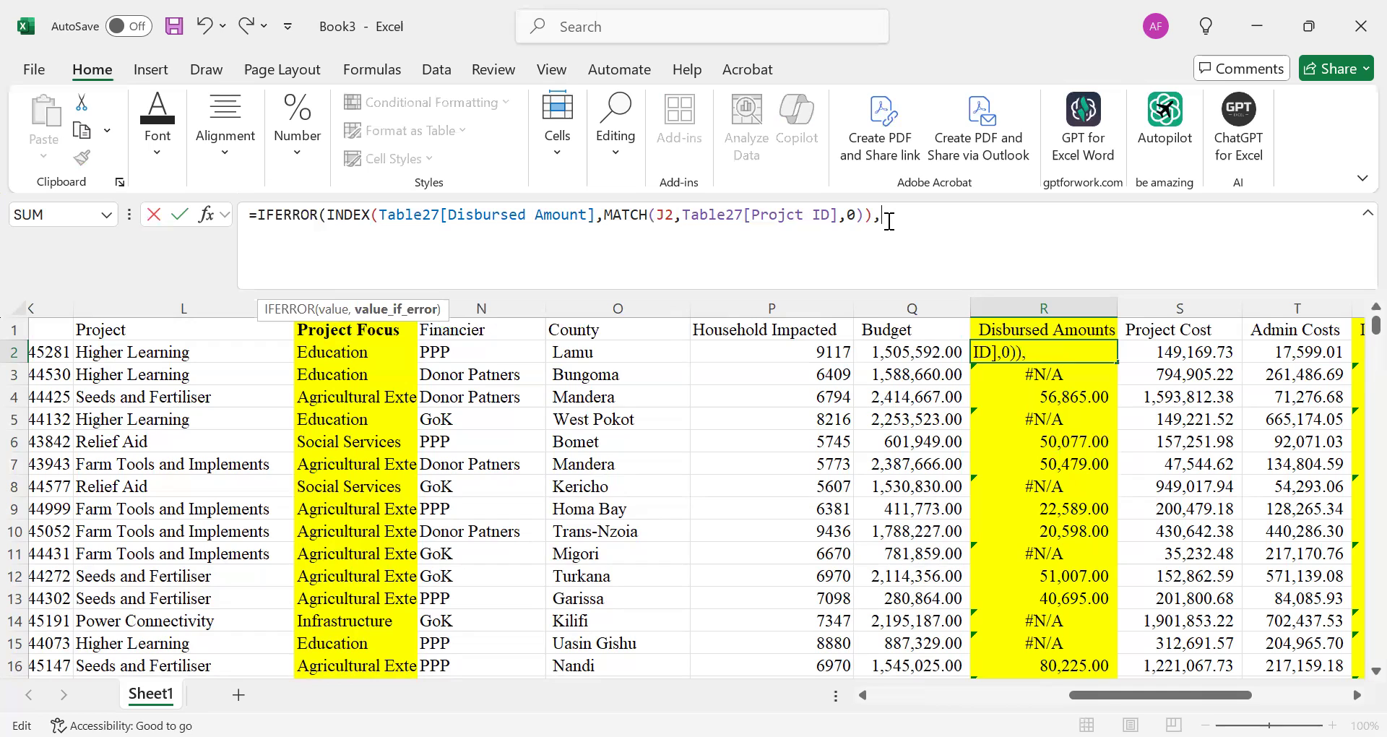
text(0))
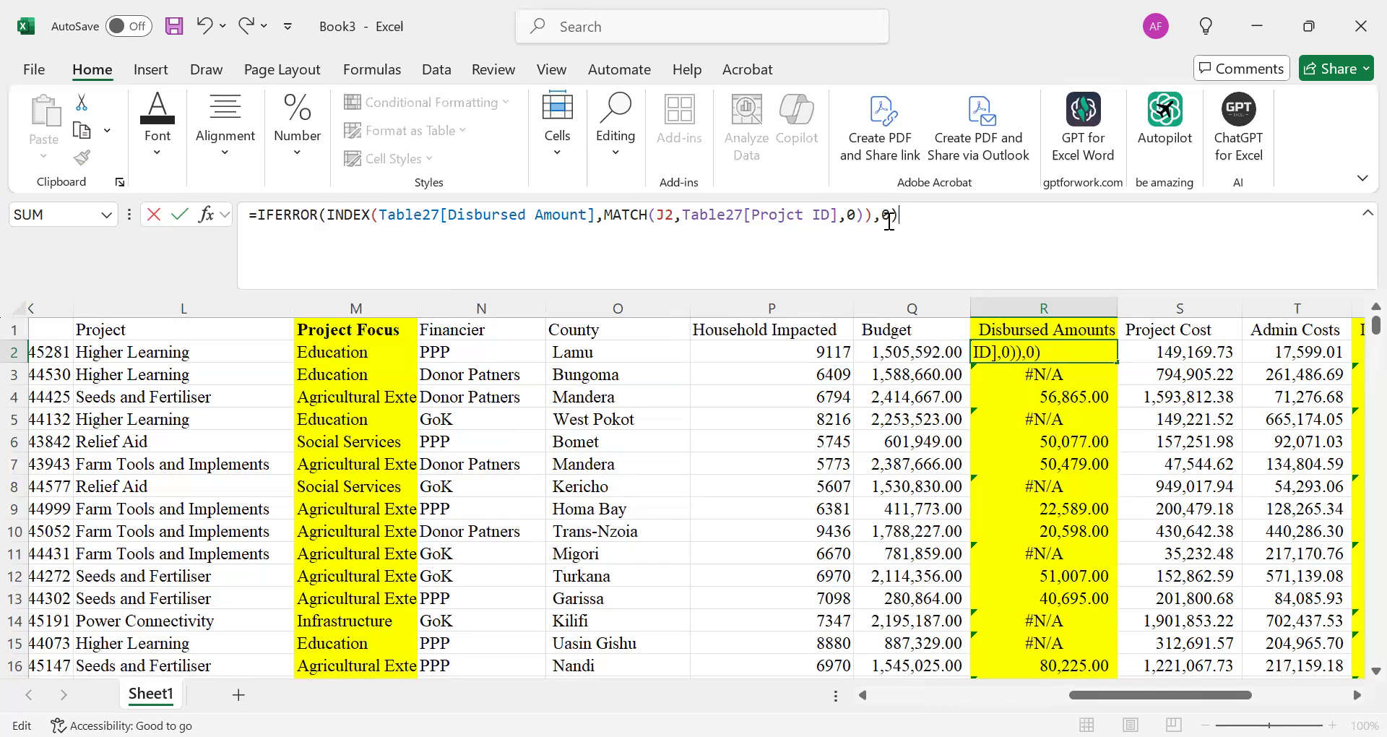
key(Return)
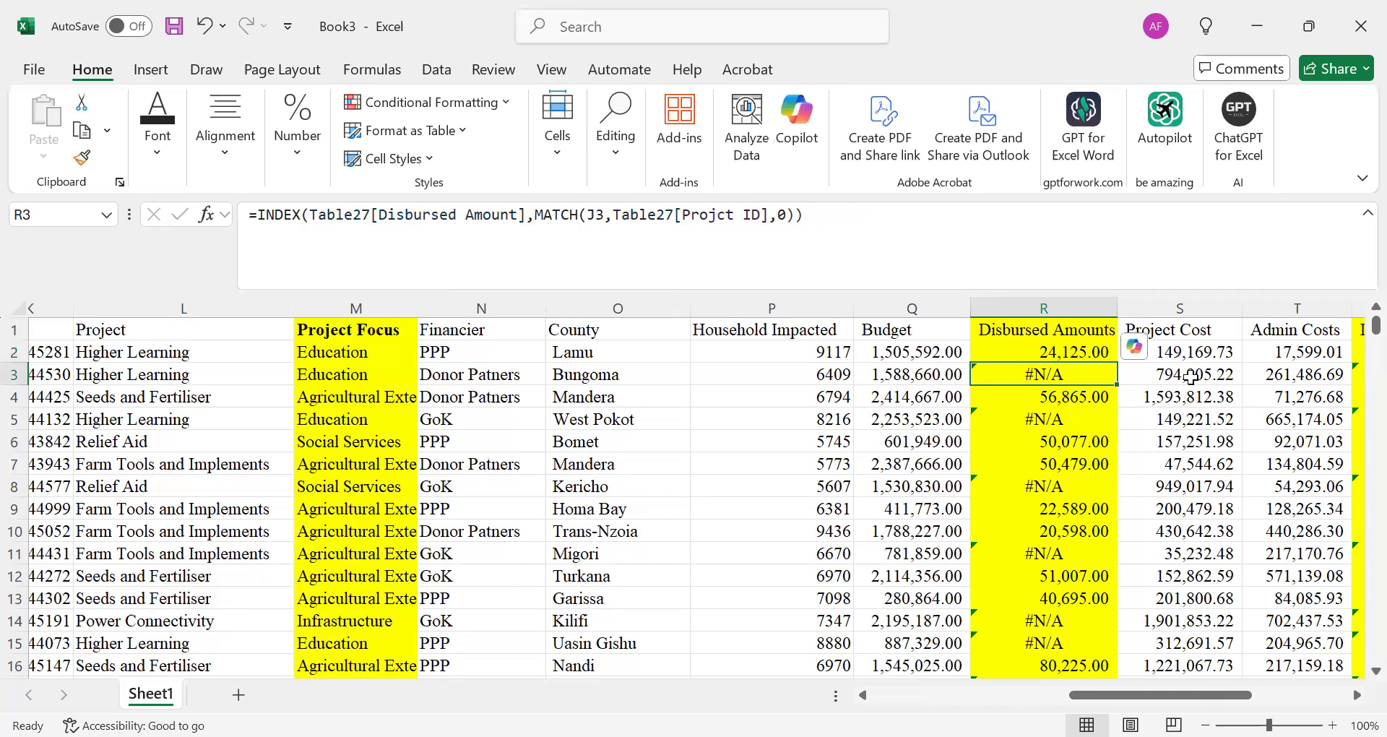
Step: Fill the R2 IFERROR formula down the whole Disbursed Amounts column
click(1102, 350)
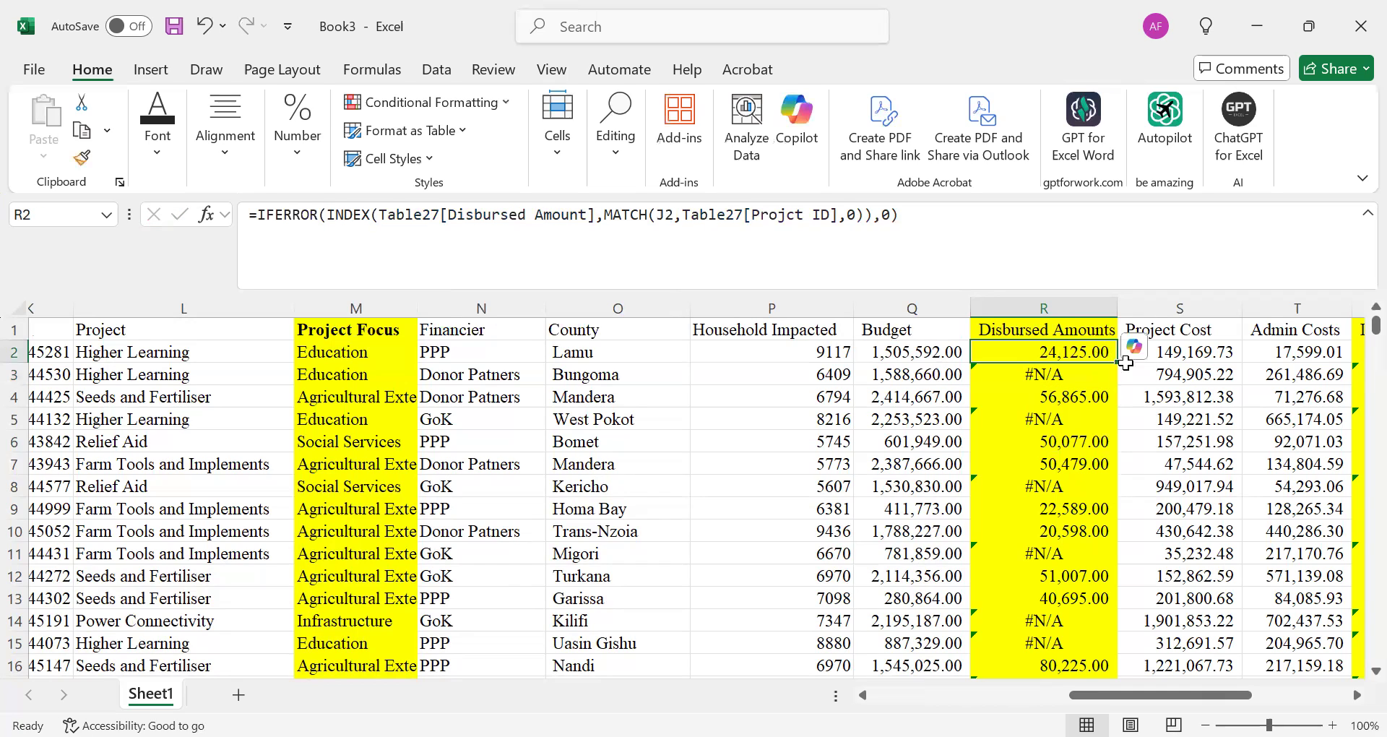
double_click(1117, 362)
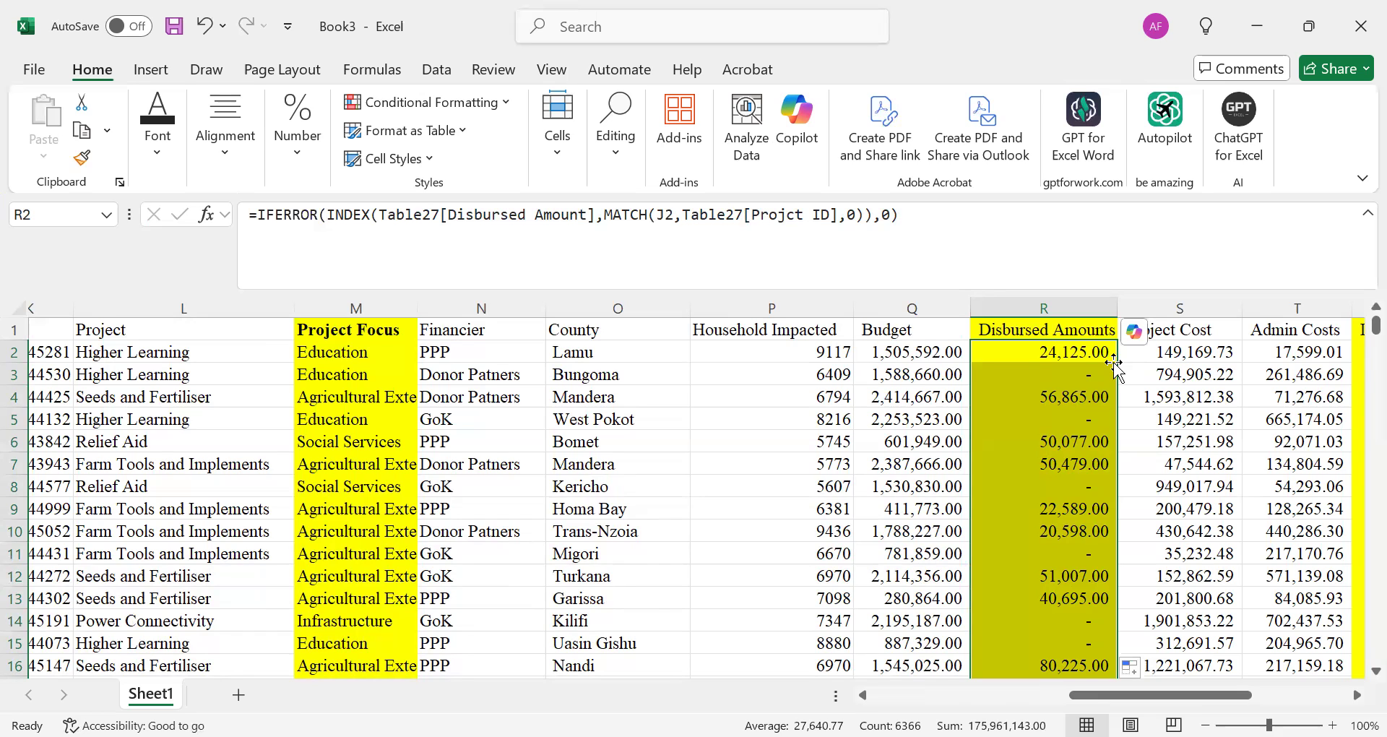
Step: Review the Disbursment Balance, Project variance and Var Status columns, the formula in W4, and the source tables beside the project data
scroll(1114, 365, right, 2)
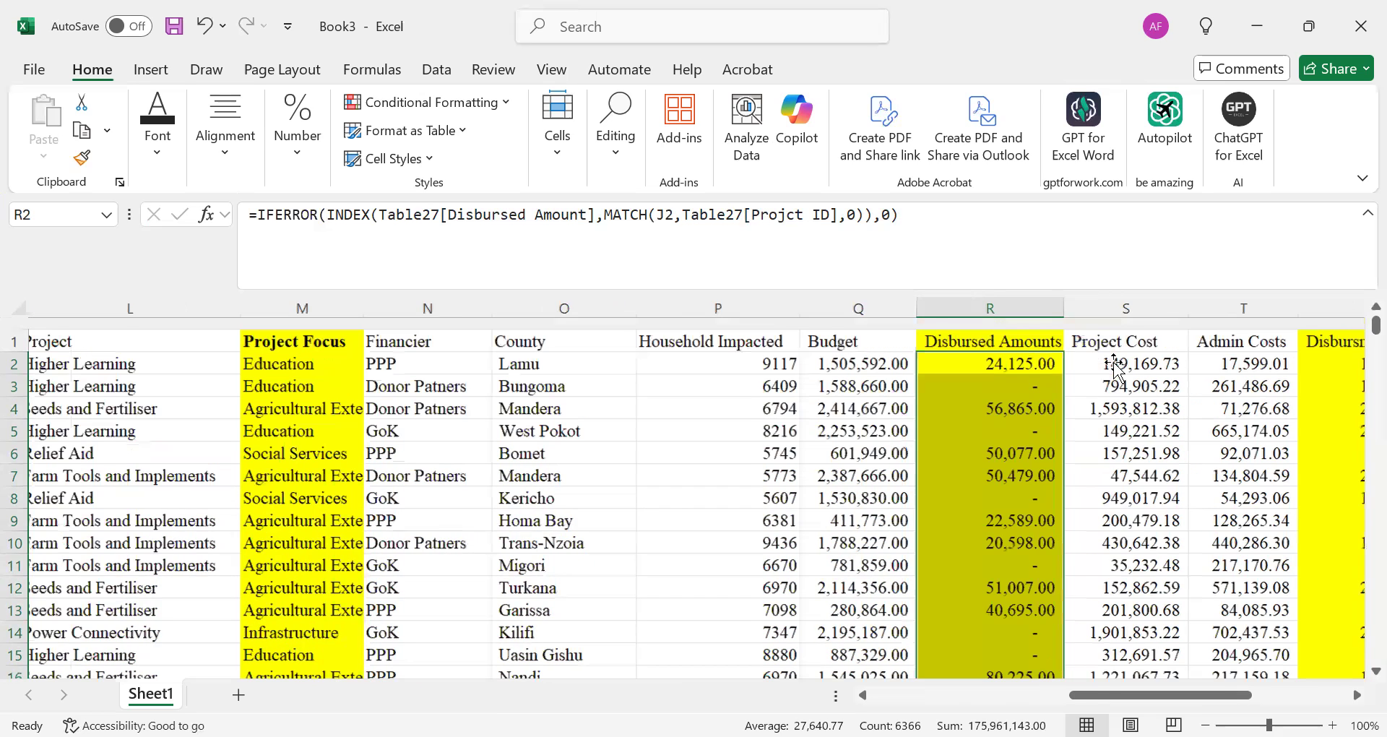
scroll(1114, 361, right, 10)
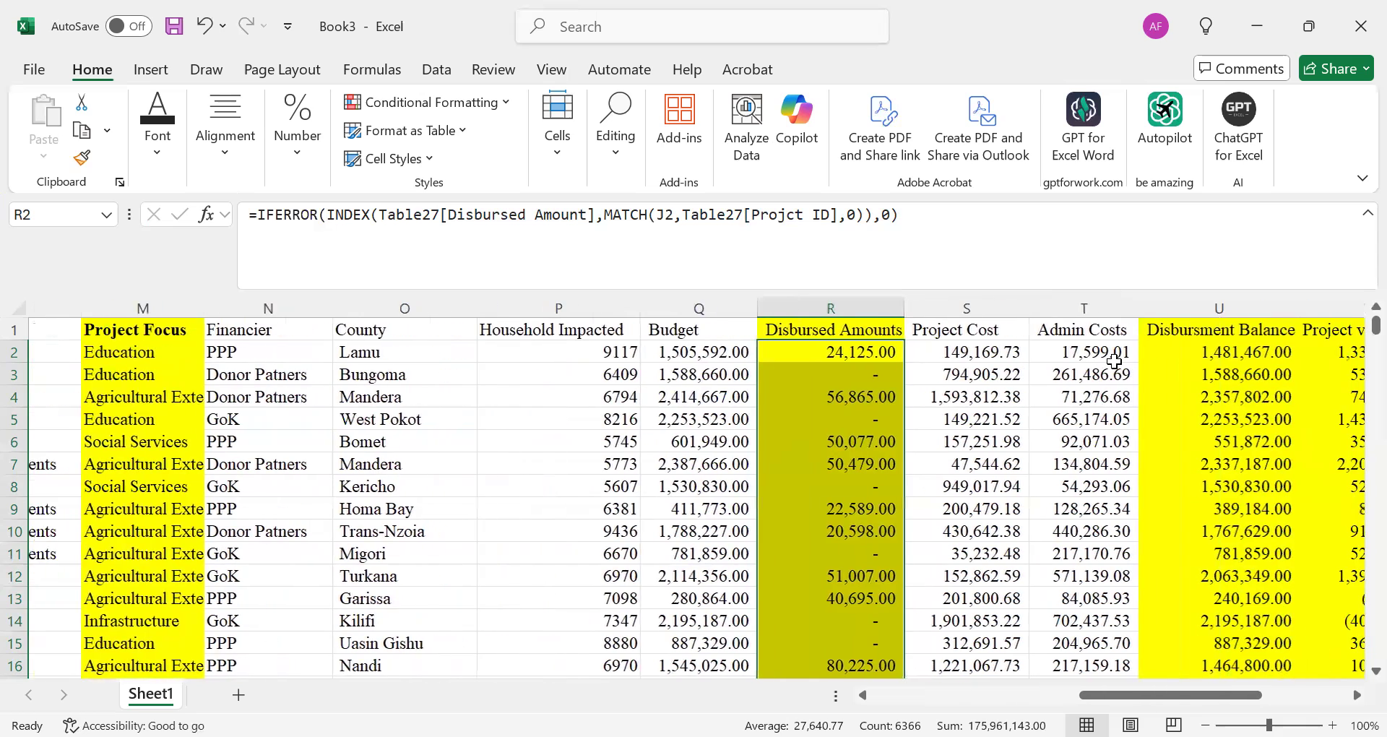
scroll(1114, 361, right, 15)
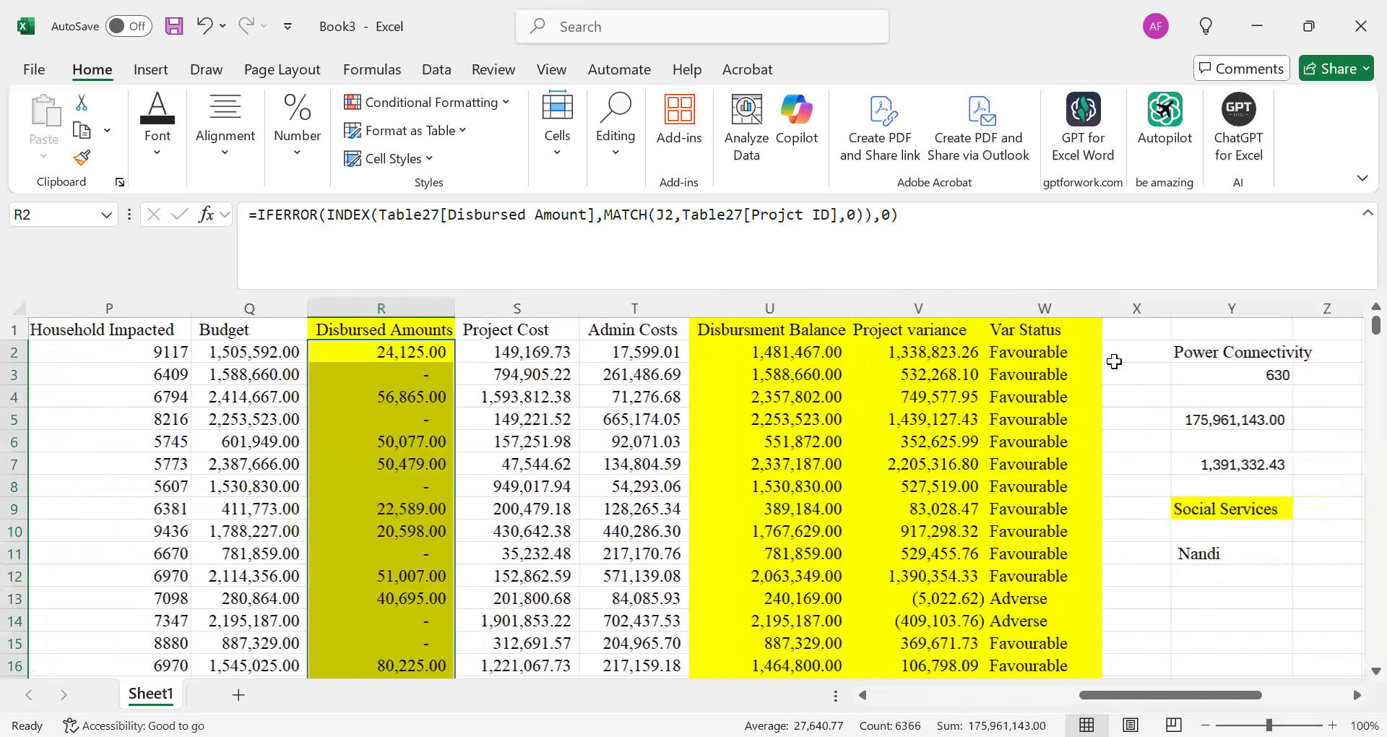
click(1019, 399)
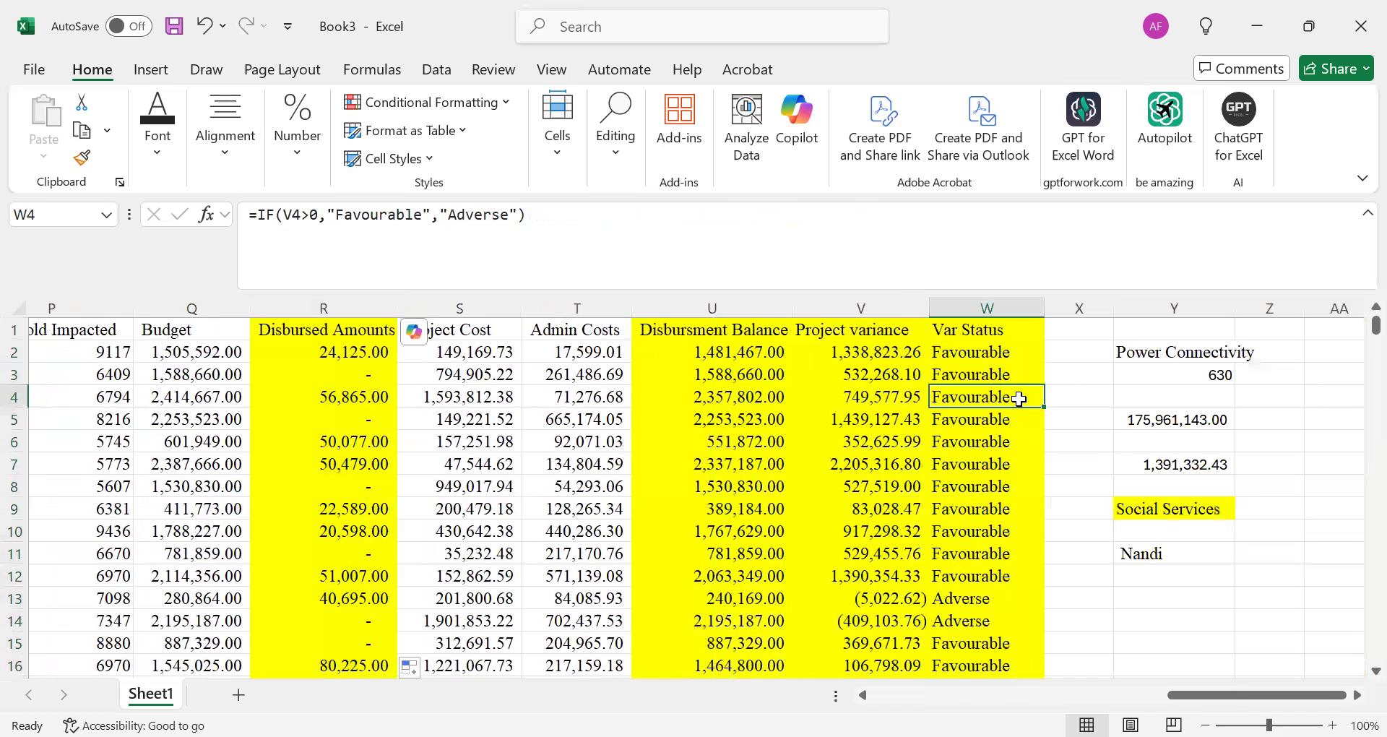
scroll(1019, 399, left, 5)
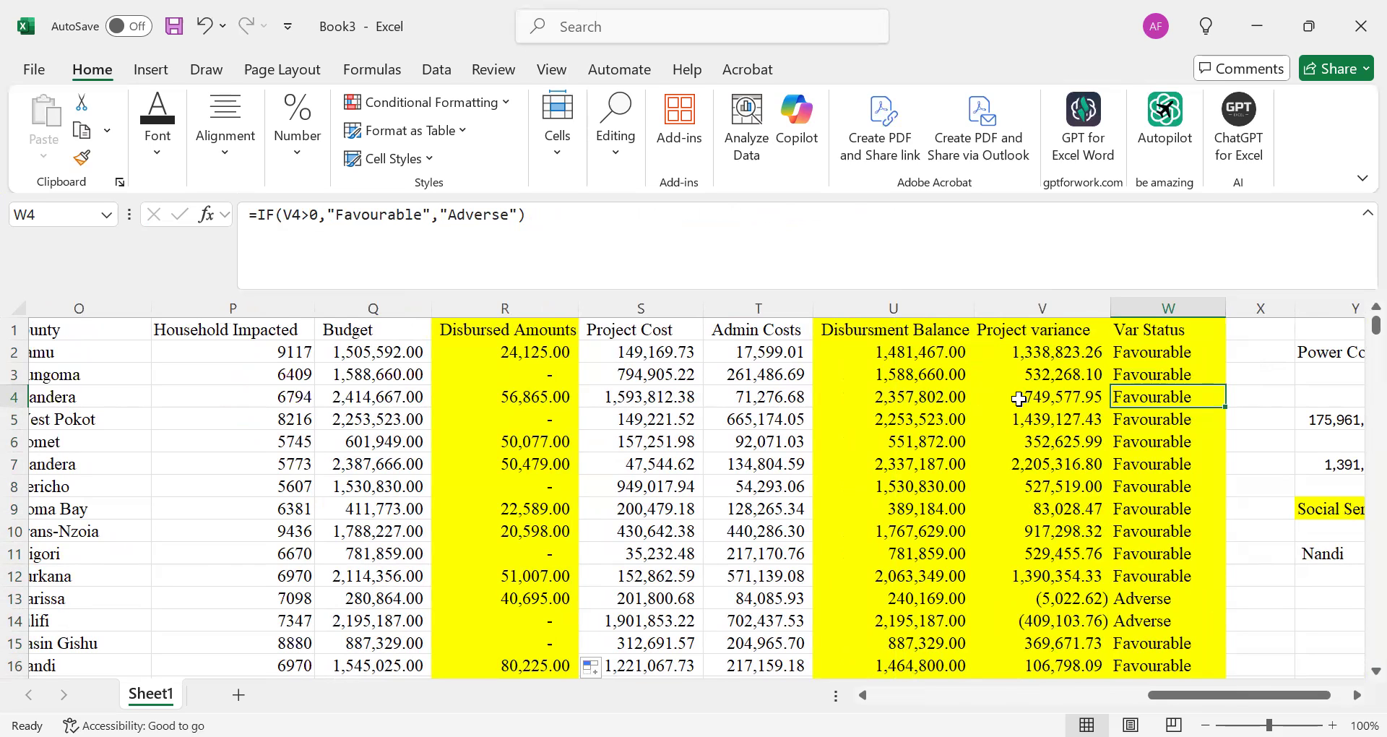
scroll(1019, 399, left, 15)
scroll(1018, 399, left, 4)
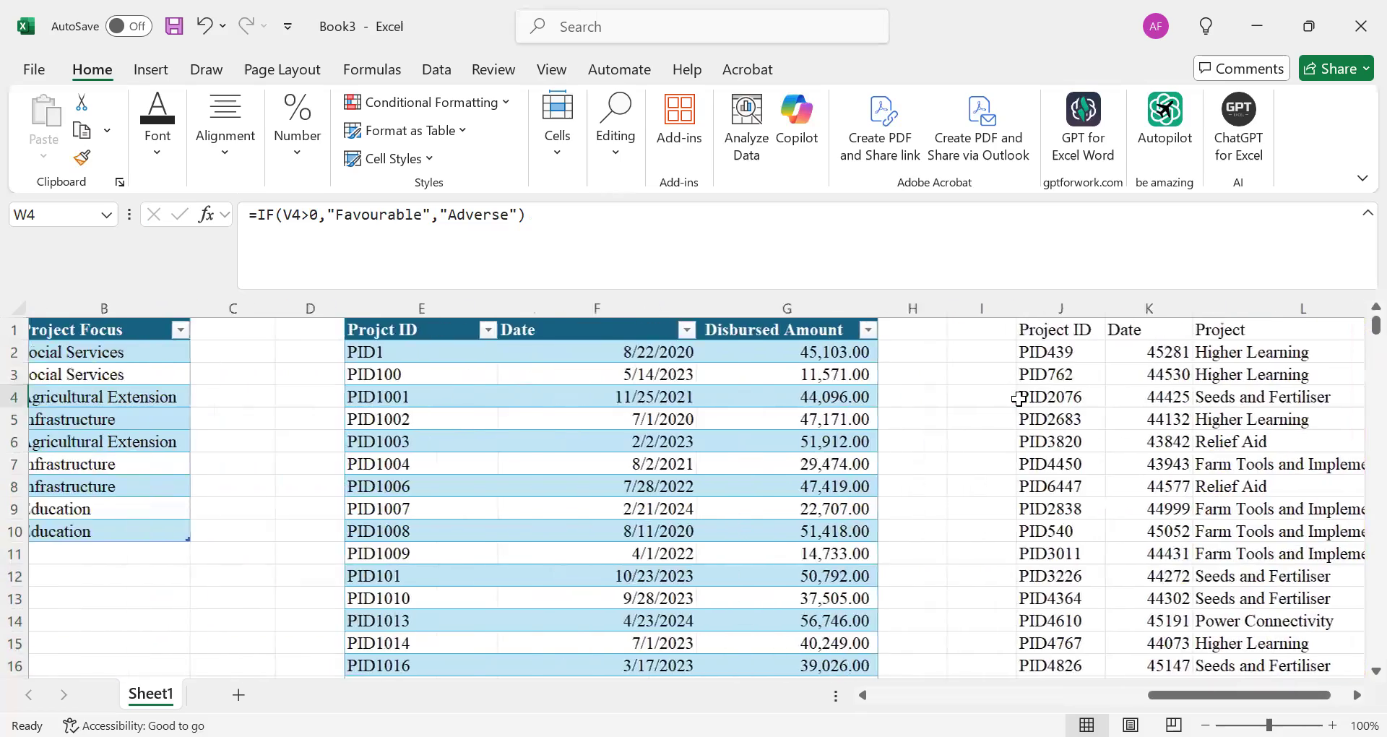
scroll(1019, 399, right, 8)
scroll(1018, 399, right, 6)
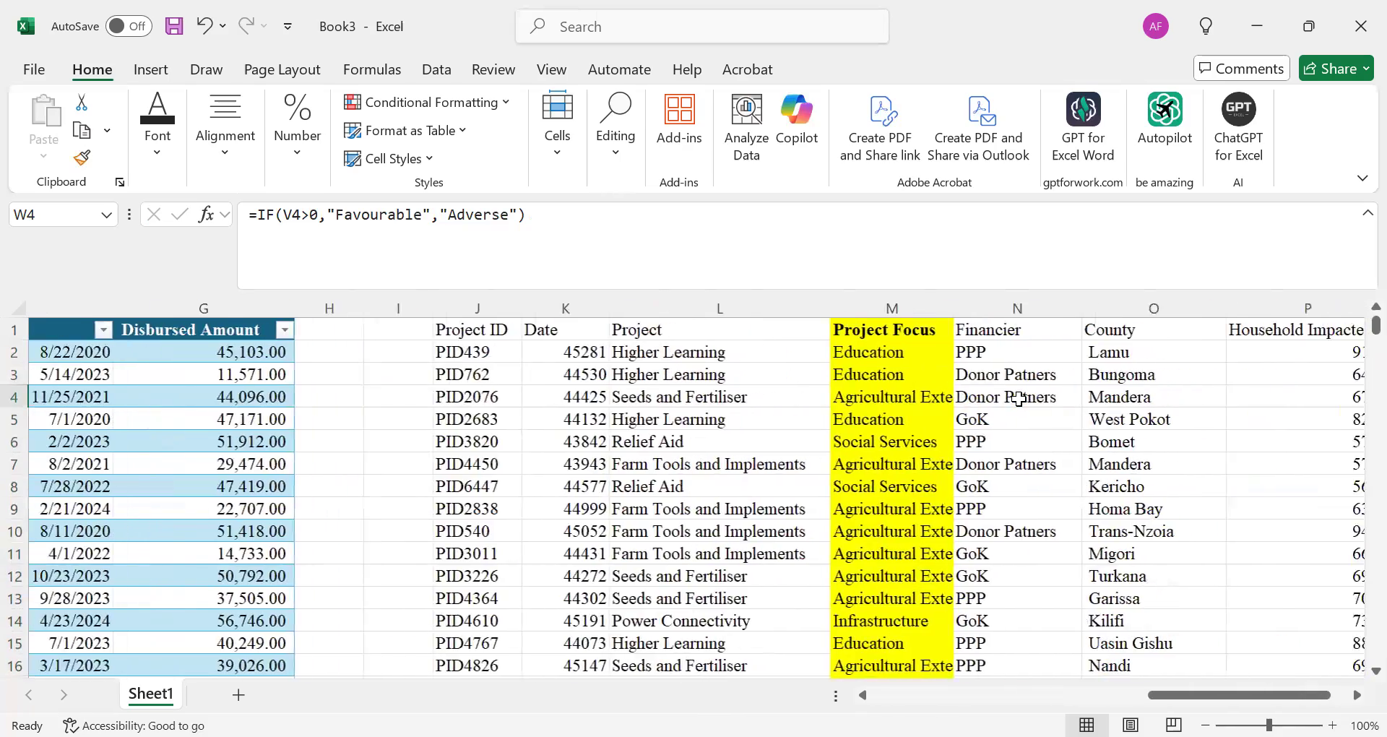
scroll(1019, 399, down, 1)
scroll(1018, 399, left, 4)
scroll(1019, 399, right, 3)
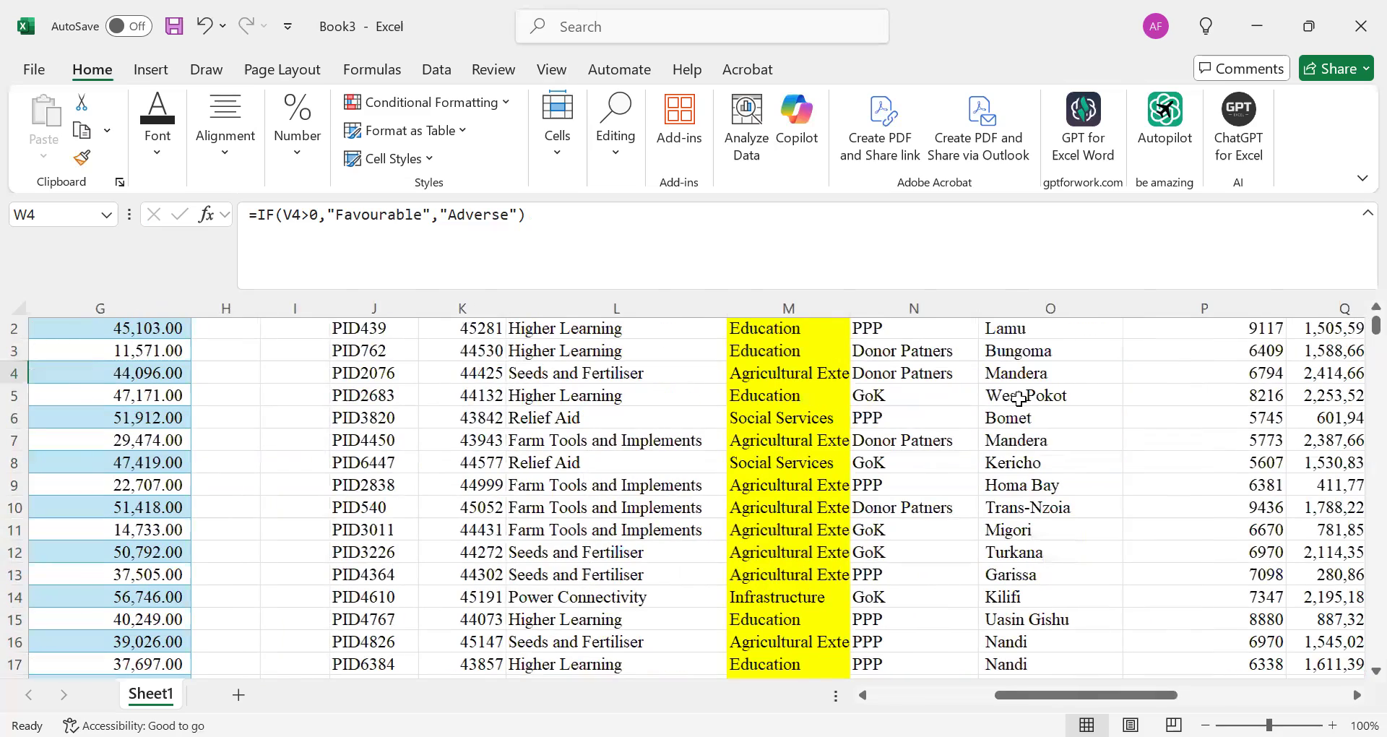
Step: Undo the IFERROR, INDEX and MATCH formula entries throughout the Disbursed Amounts column
scroll(1019, 399, up, 1)
scroll(1019, 399, right, 6)
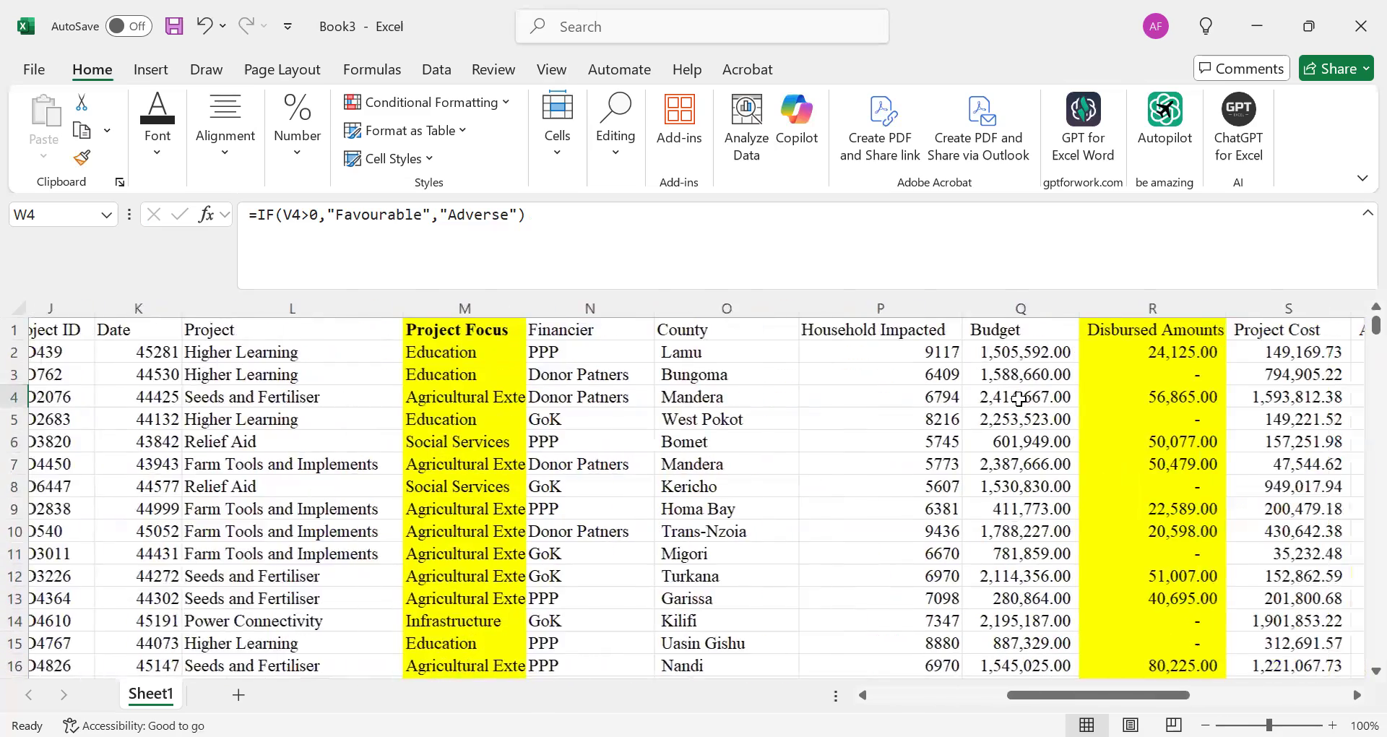
click(1056, 353)
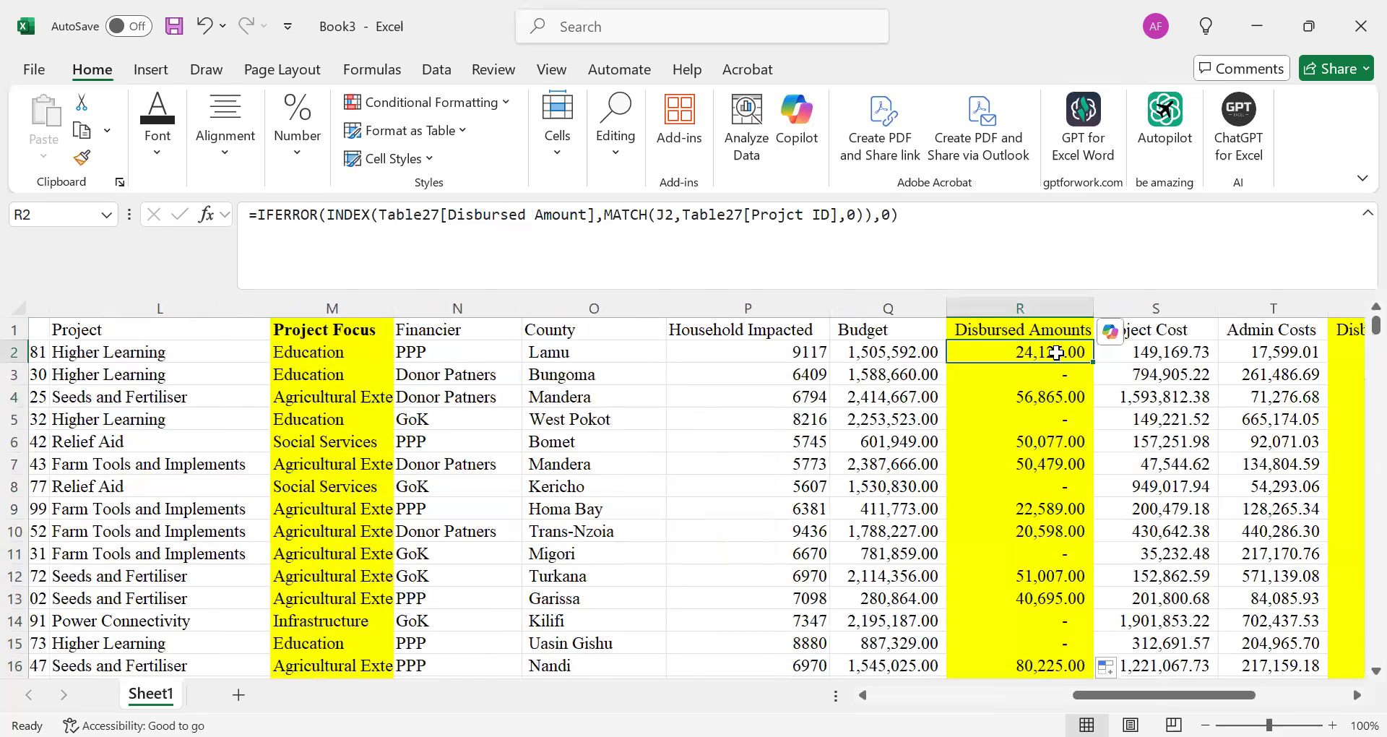
key(ctrl+z)
Step: Start a VLOOKUP formula in R2 with the project ID in J2 as the lookup value
text(=)
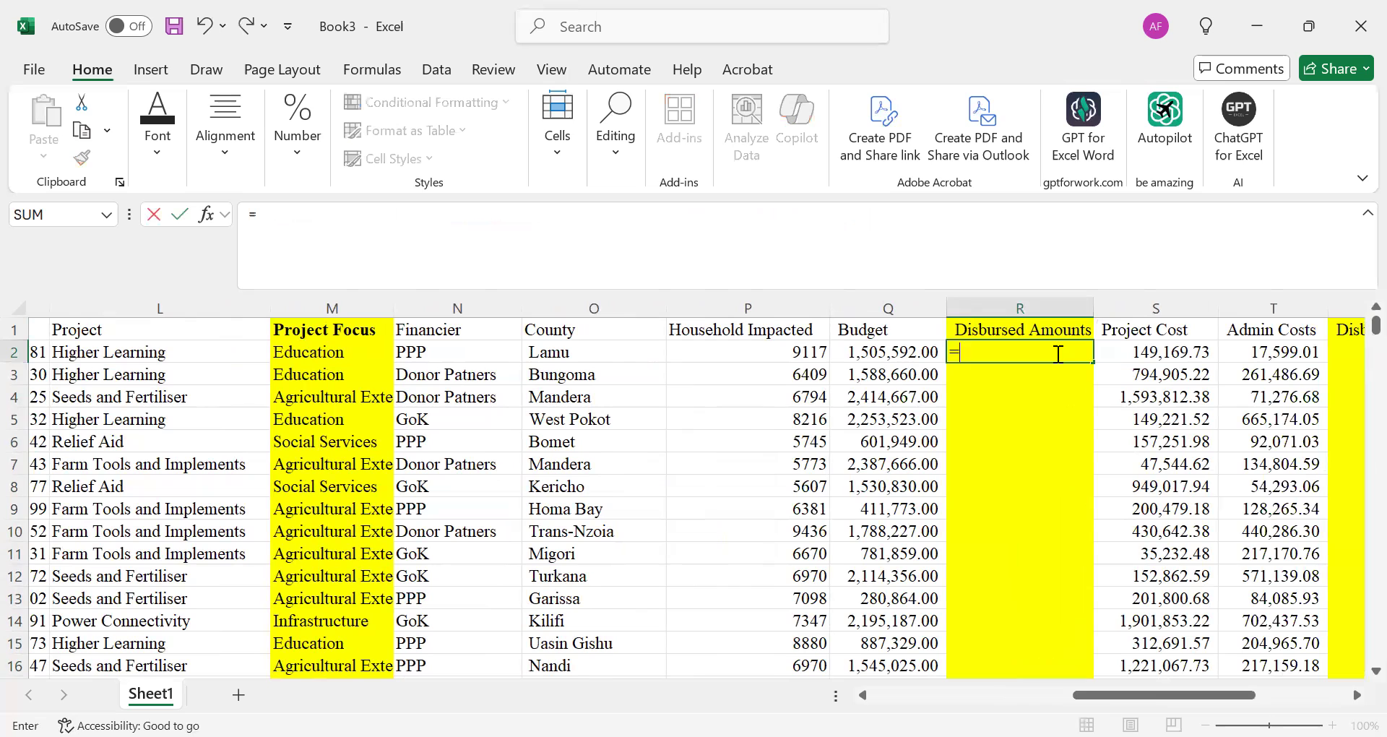
text(VLO)
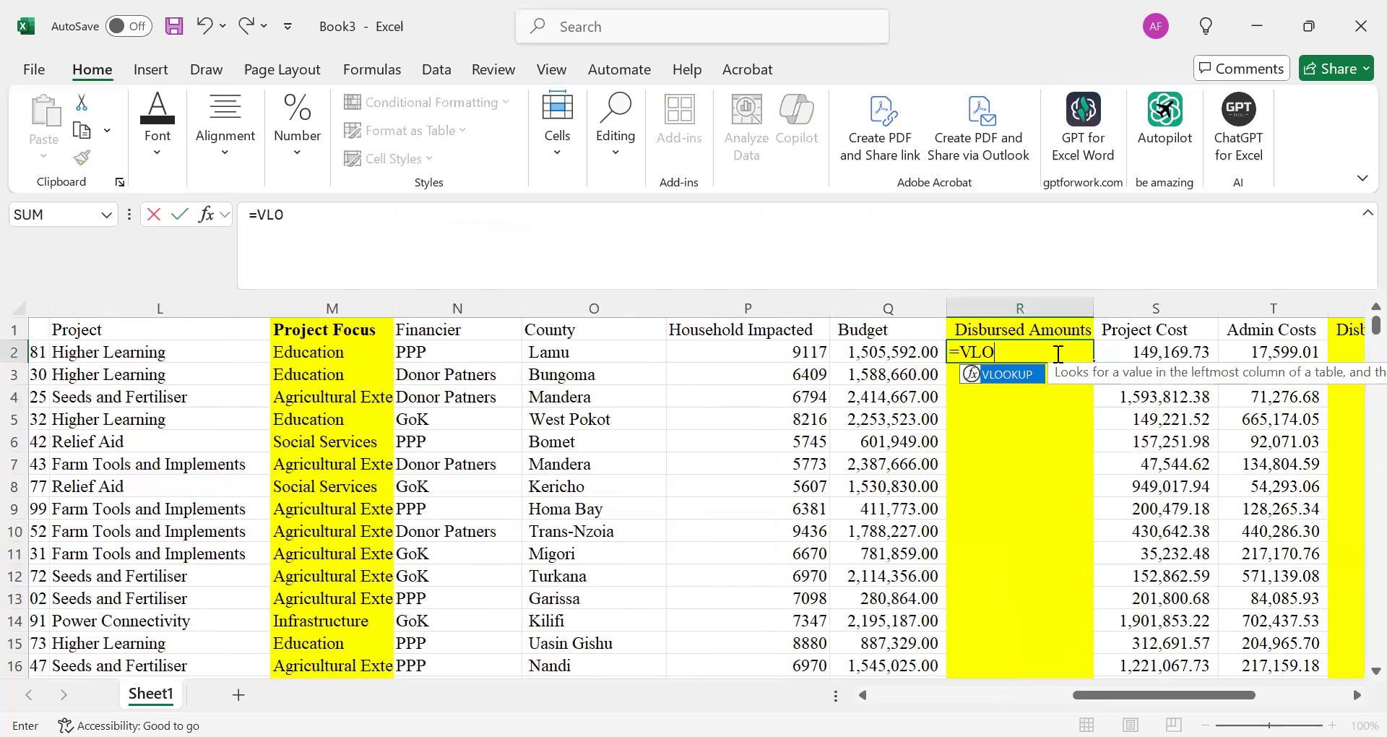
key(Tab)
scroll(777, 435, left, 5)
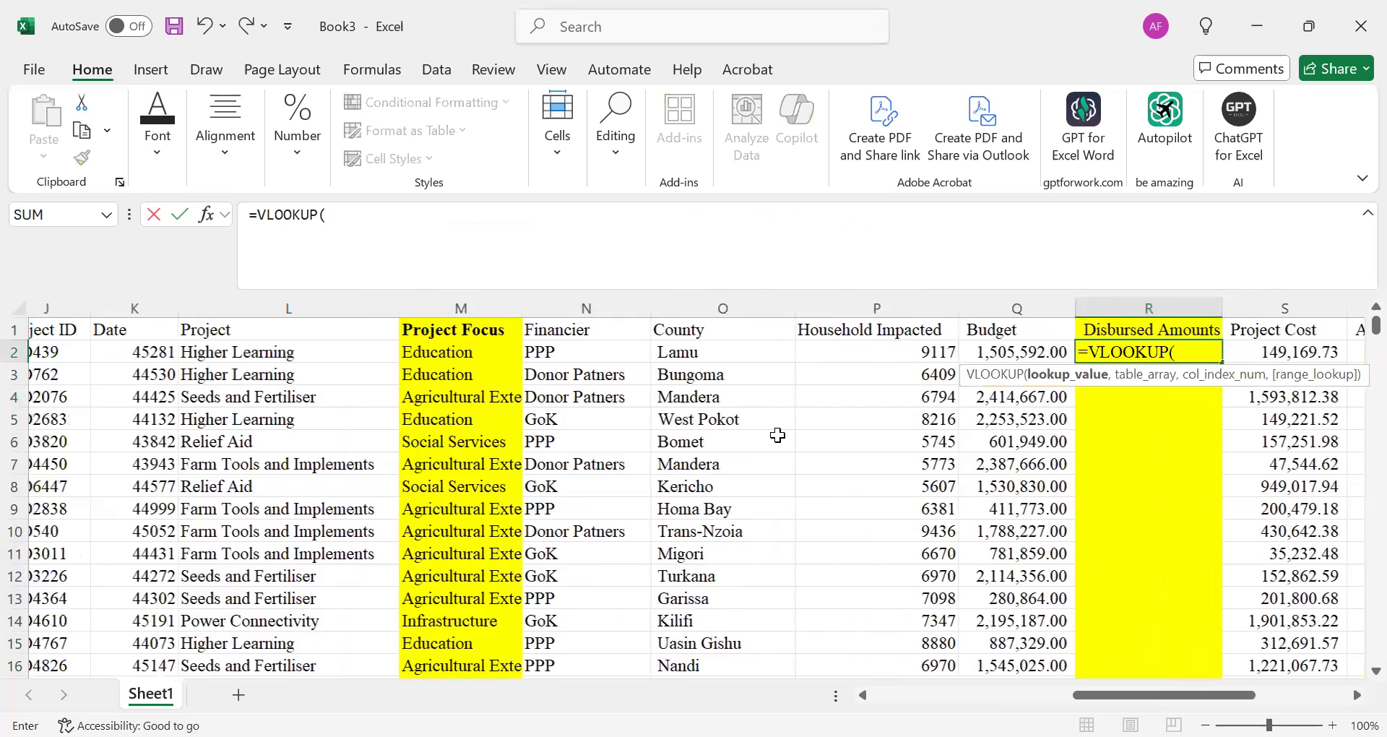
click(433, 354)
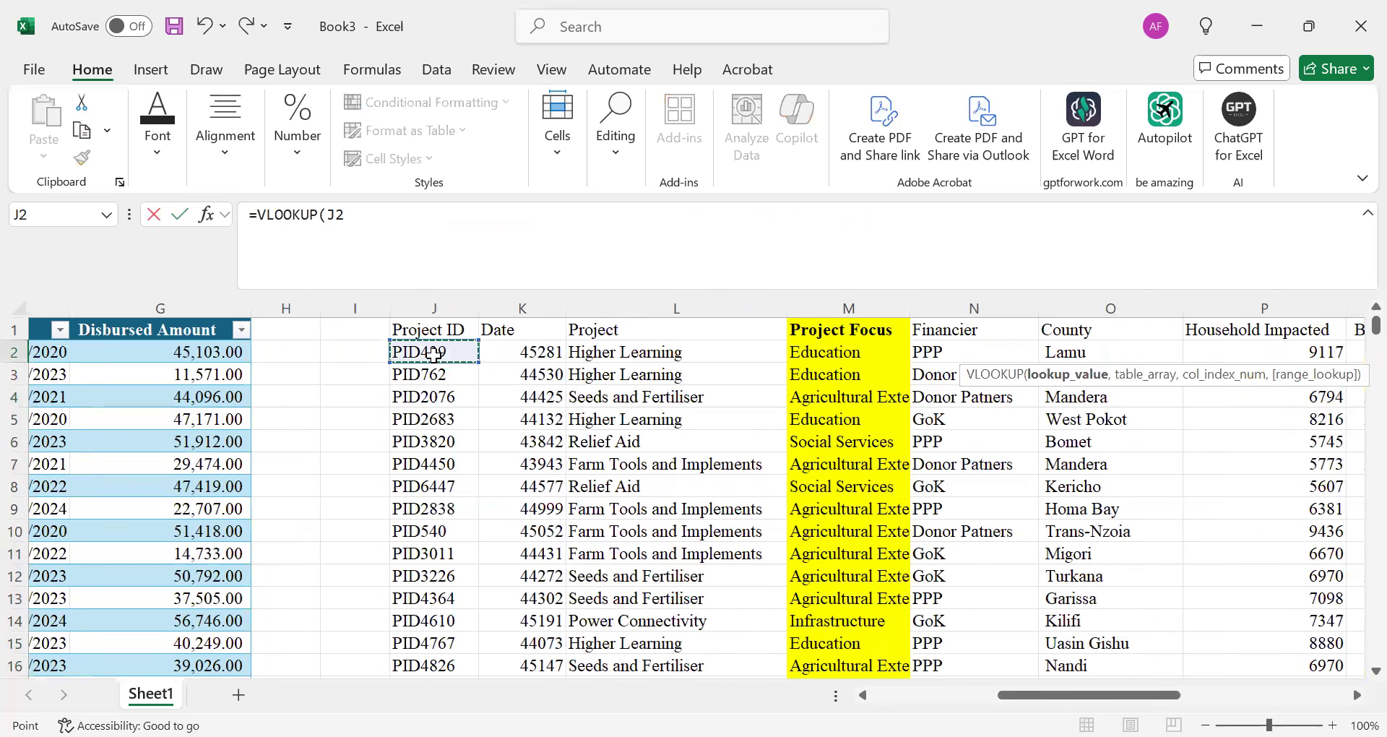
text(,)
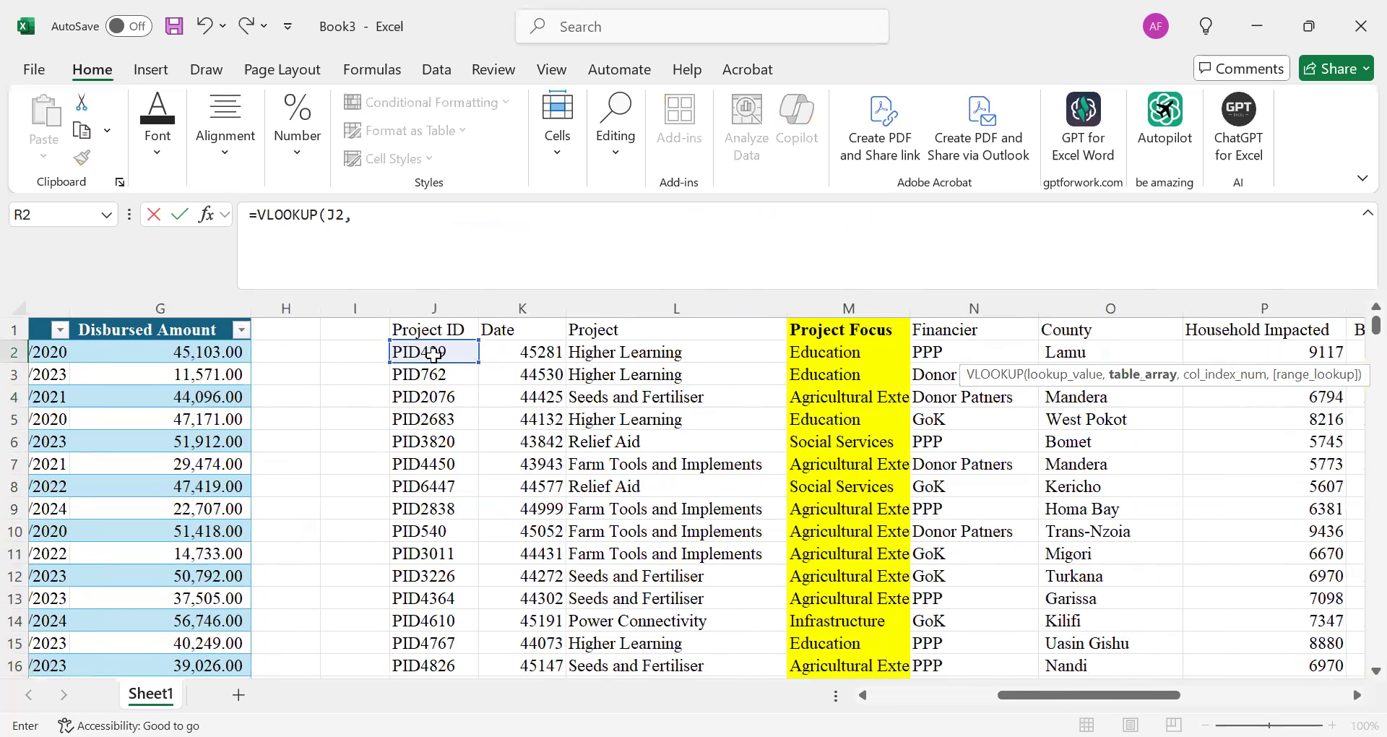
Step: Set the VLOOKUP table array to all of Table27, from the Projct ID header through the last Disbursed Amount row
click(390, 205)
scroll(243, 358, left, 3)
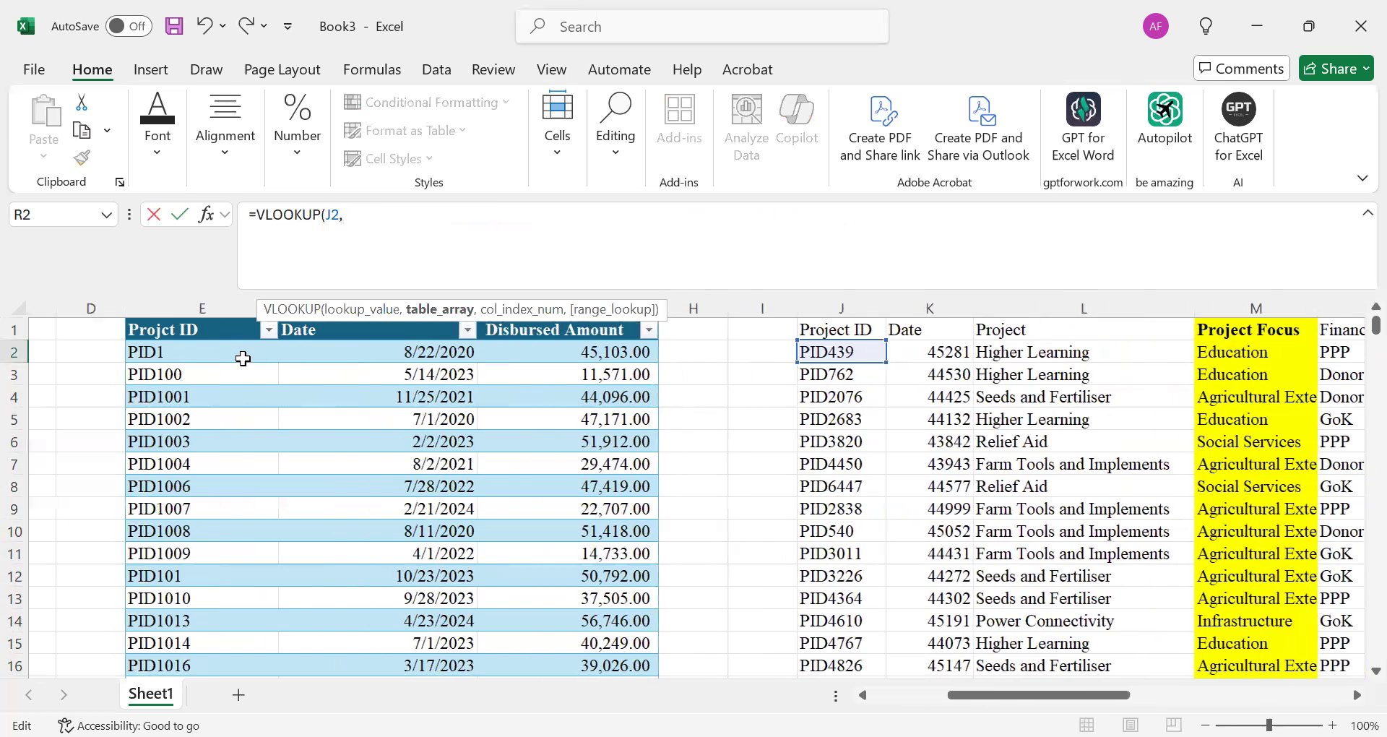
click(207, 324)
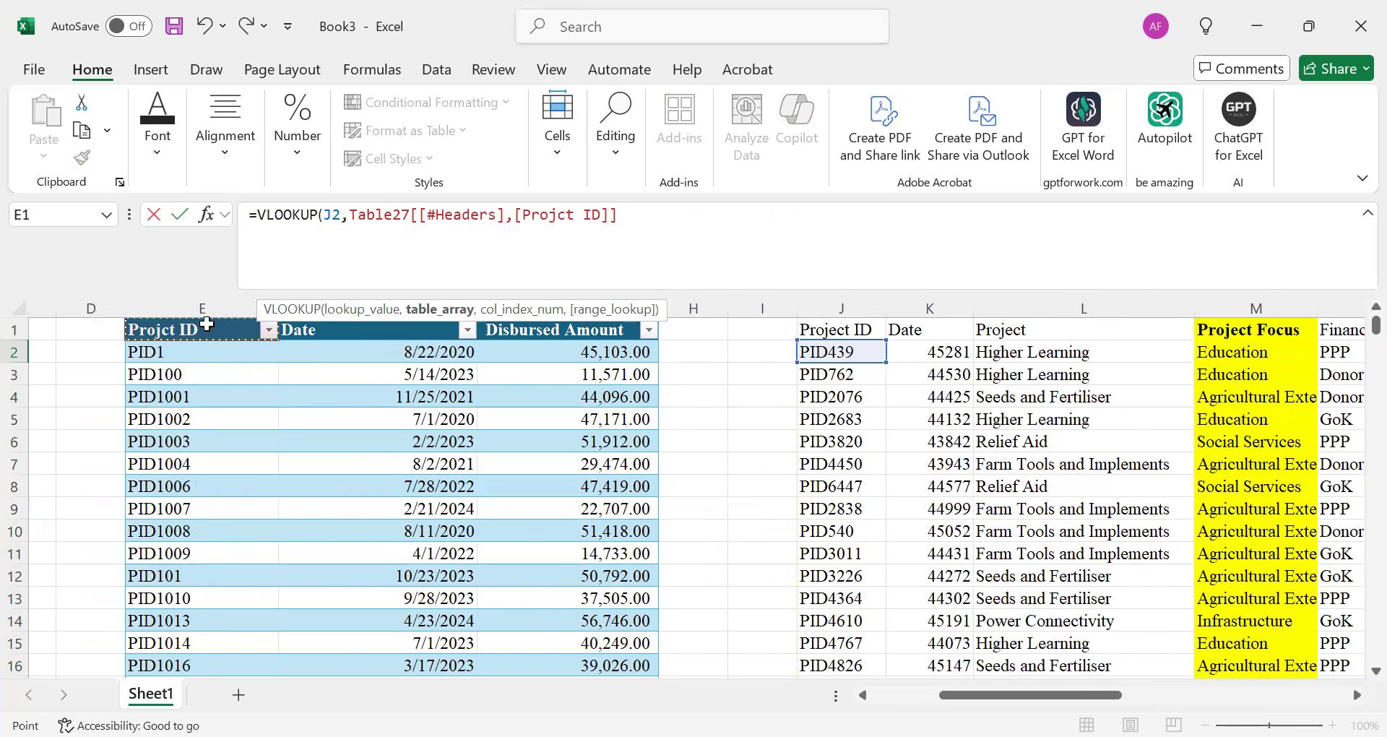
key(shift+Right)
key(shift+Right)
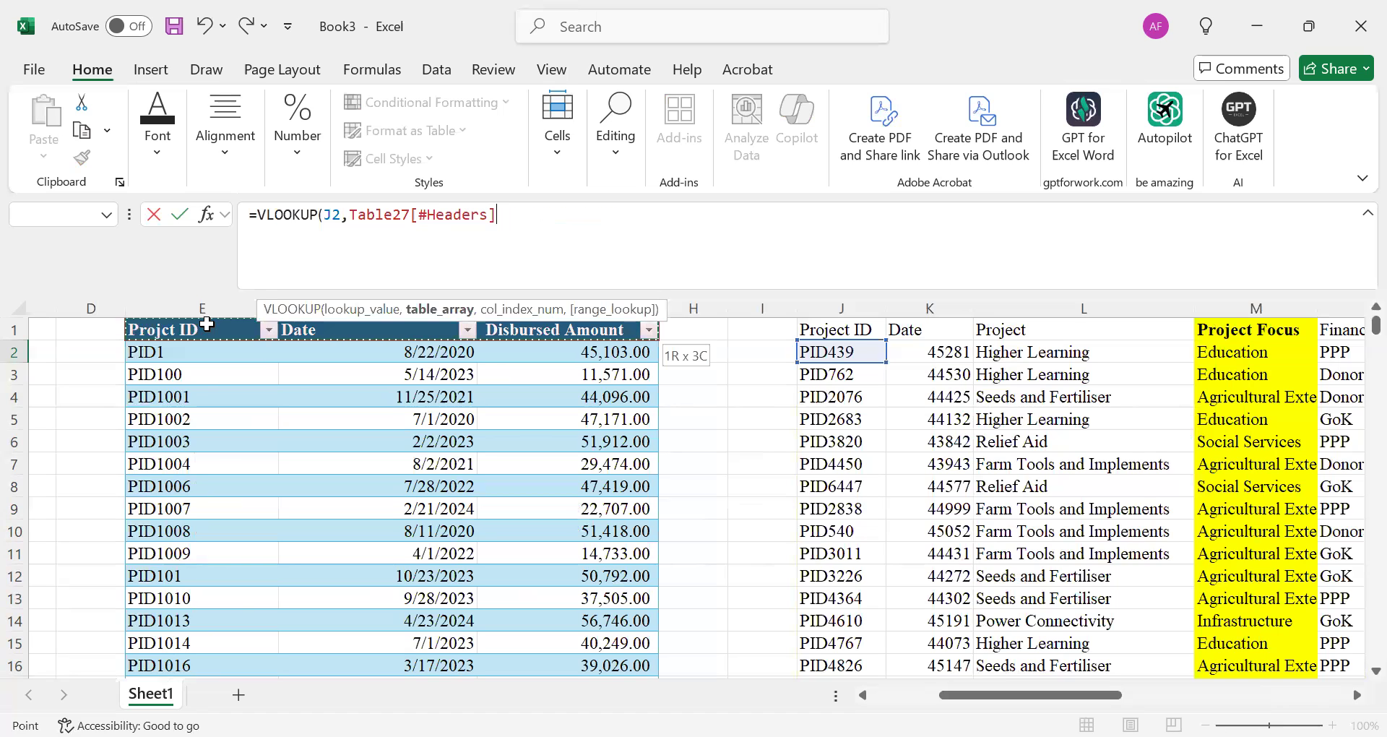
key(ctrl+shift+Down)
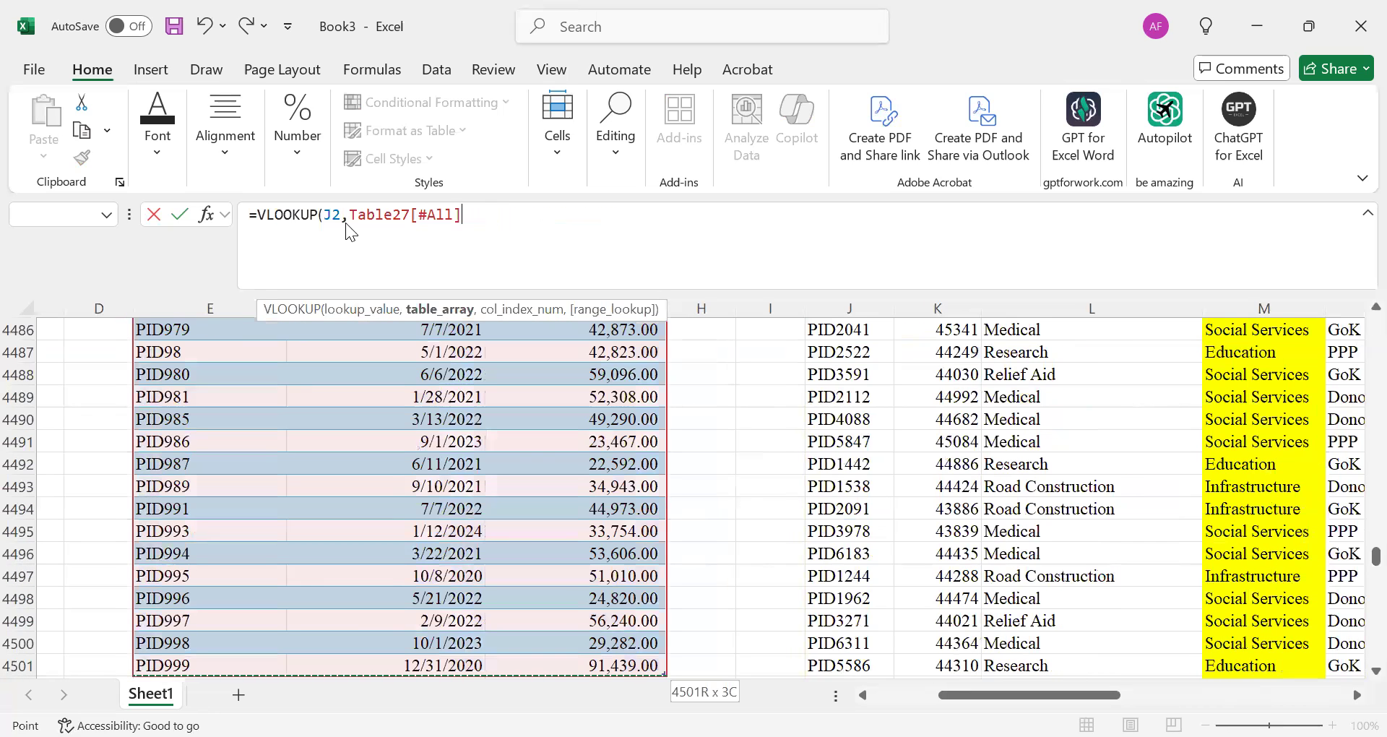
text(,)
Step: Complete the VLOOKUP in R2 with column index 3 and 0 for an exact match
scroll(607, 494, up, 20)
scroll(607, 493, up, 17)
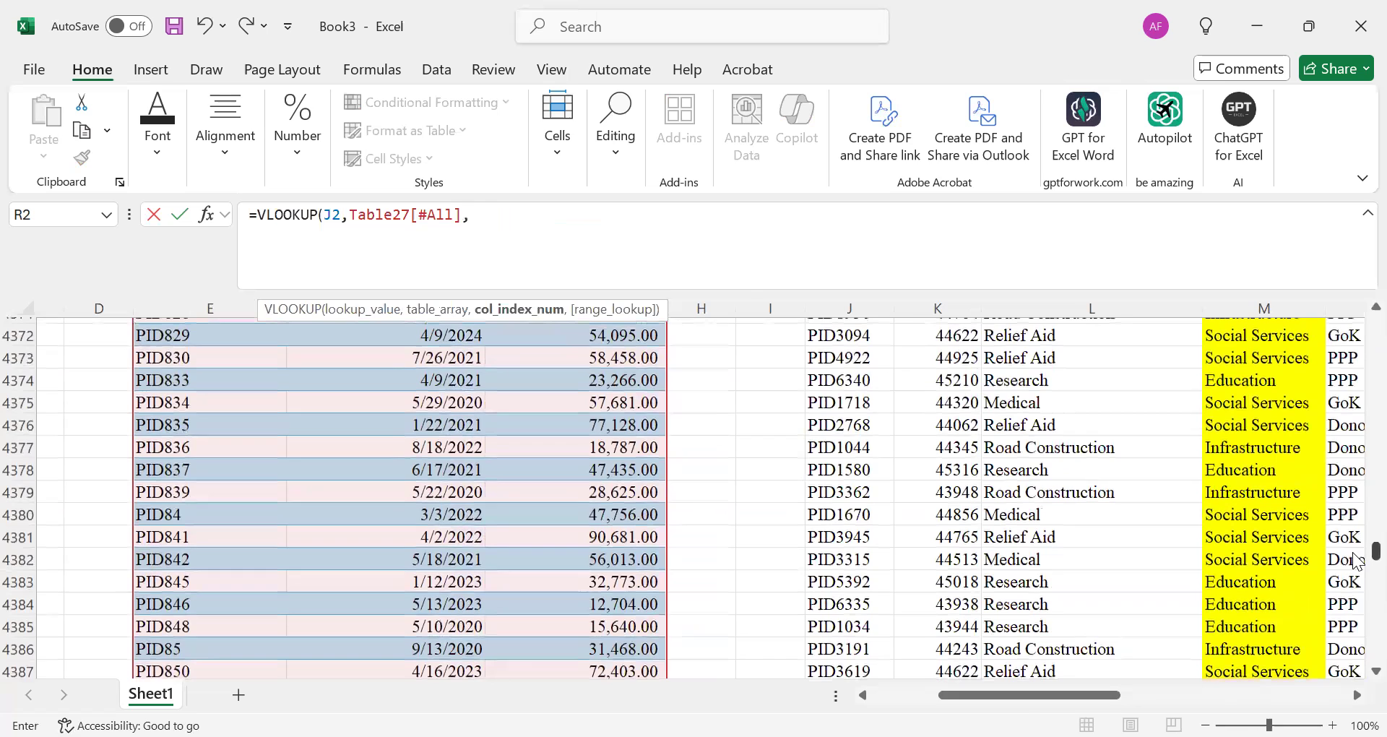
drag(1376, 552, 1376, 230)
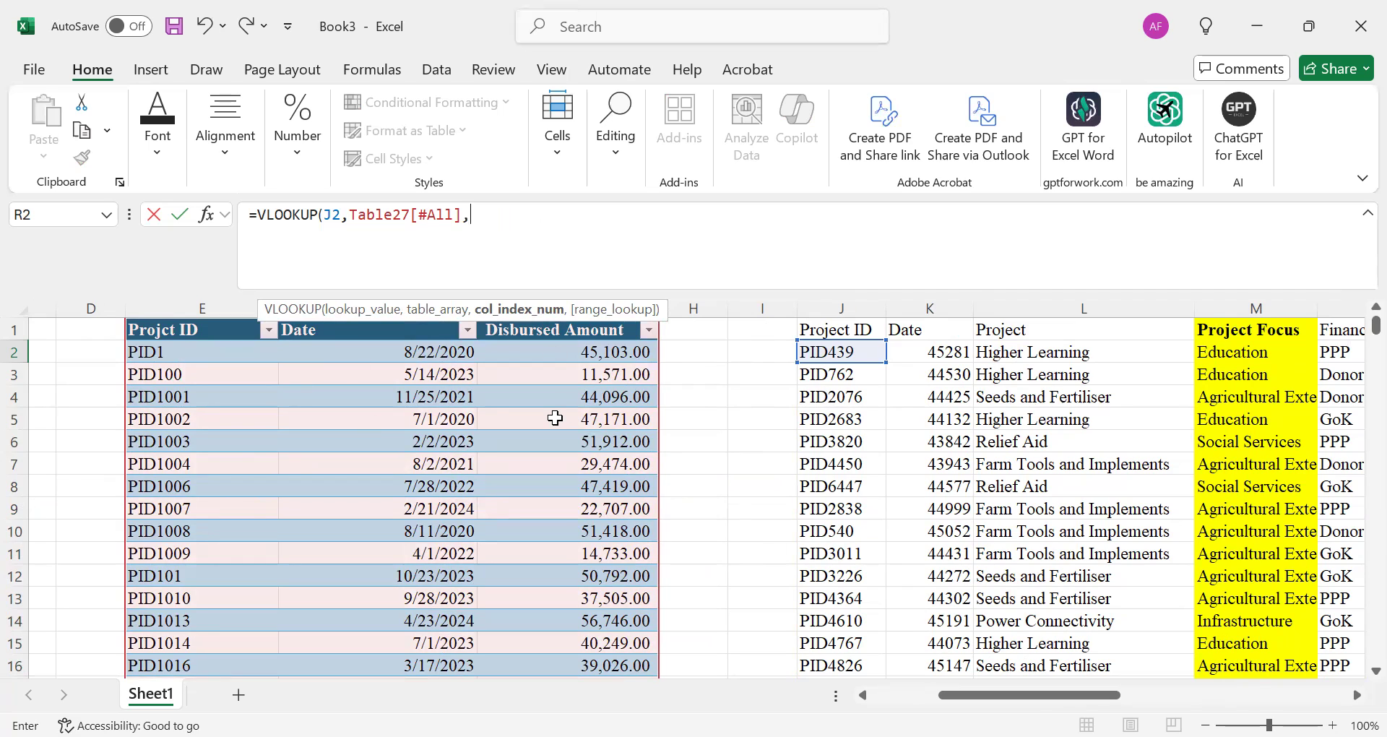
text(3,)
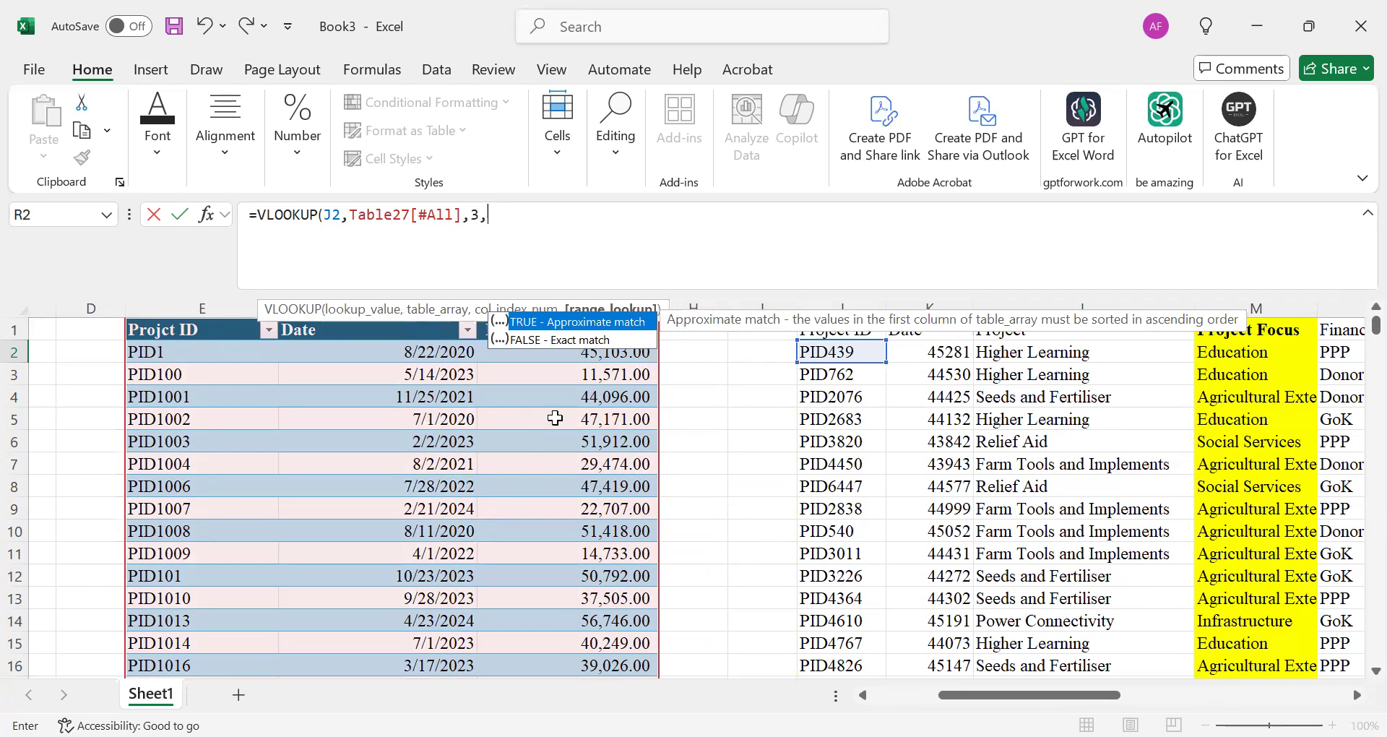
text(0))
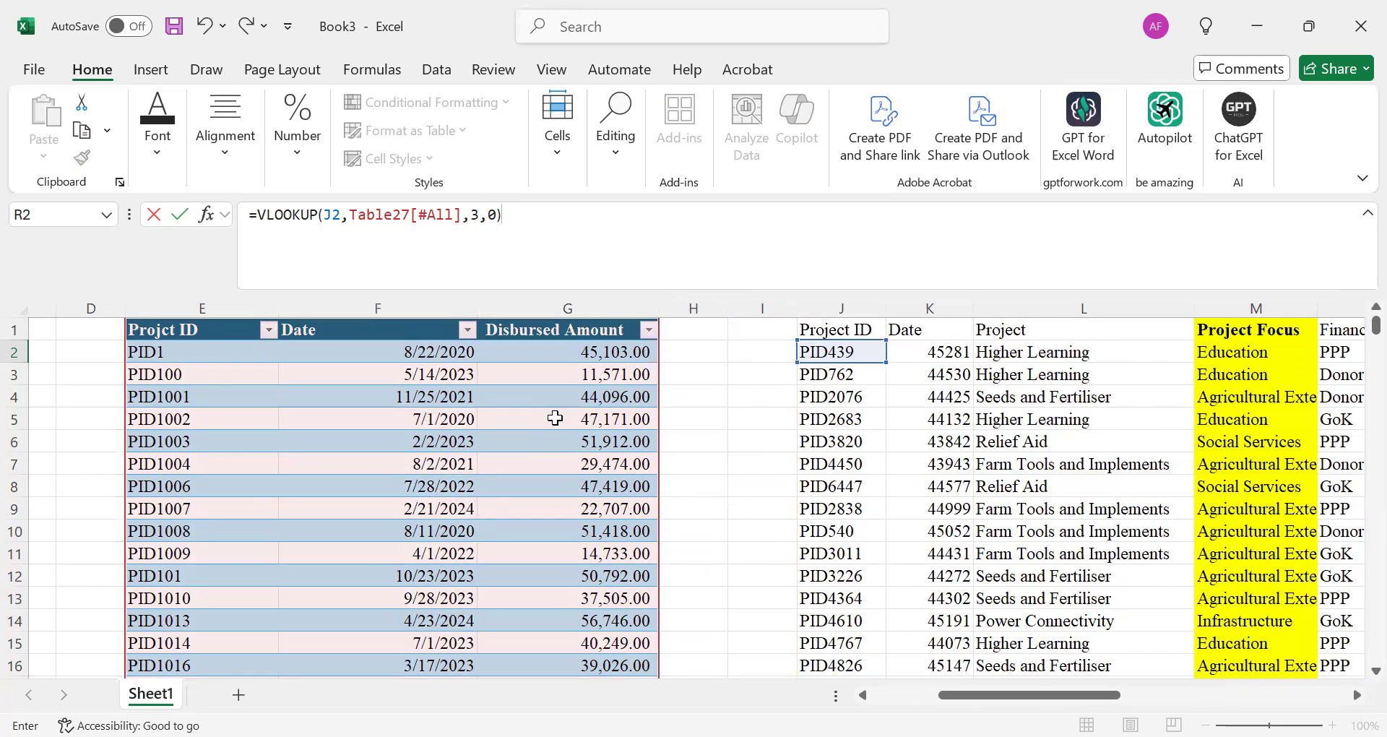
key(Return)
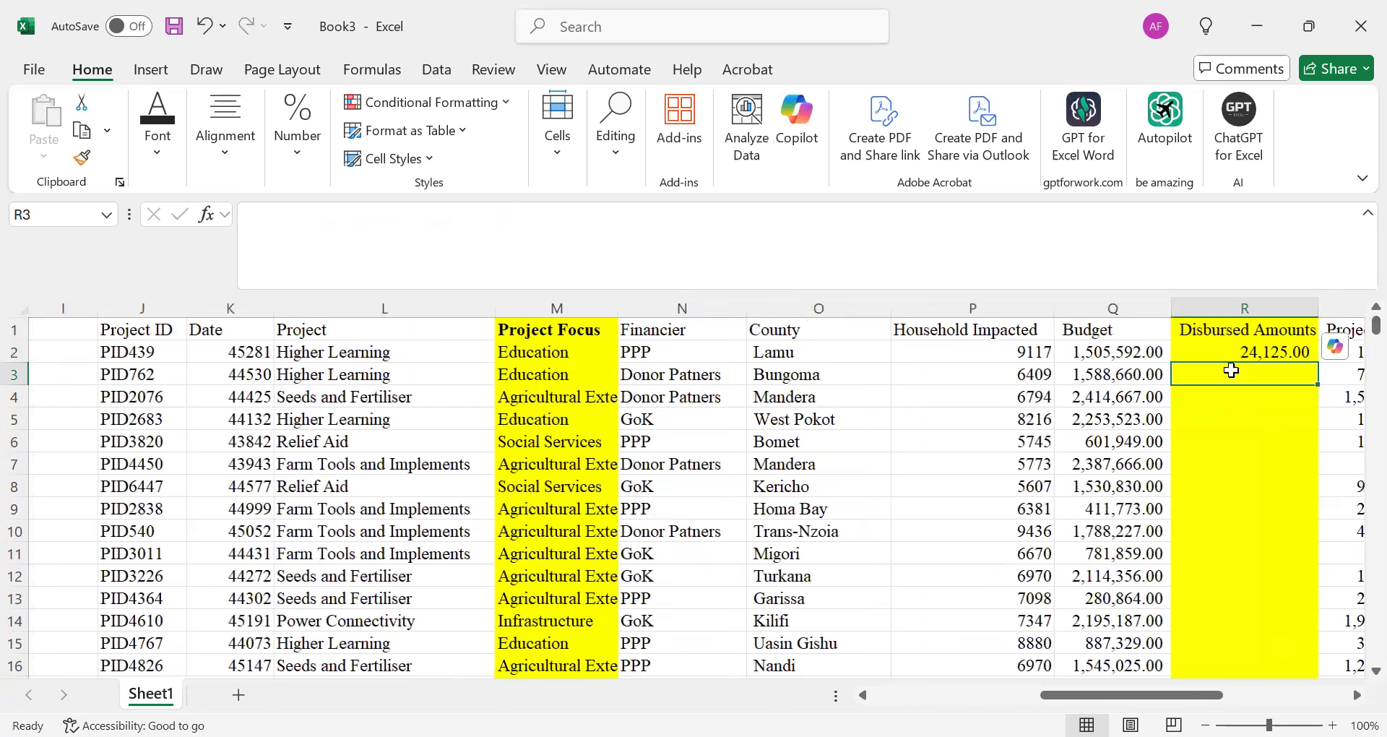
Step: Fill the R2 VLOOKUP formula down the whole Disbursed Amounts column
click(1266, 352)
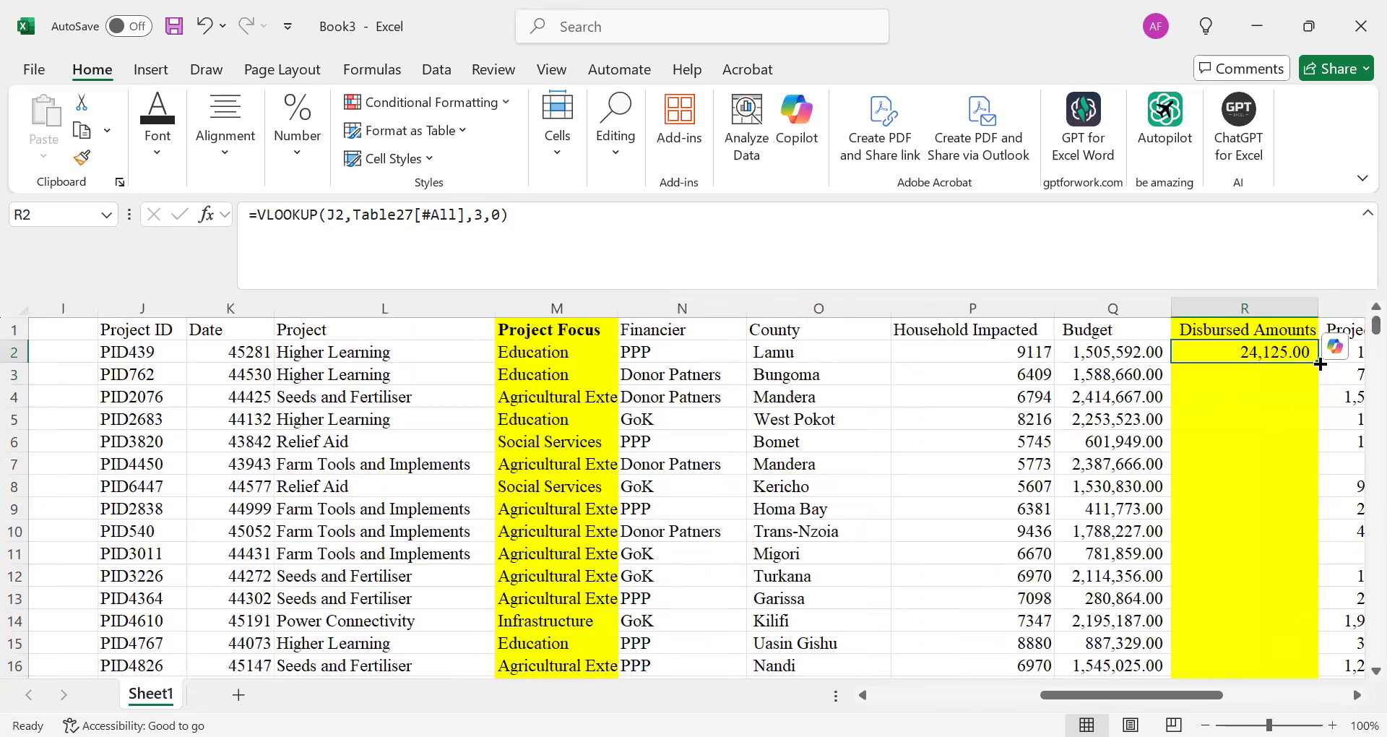
key(ctrl+shift+Down)
key(ctrl+d)
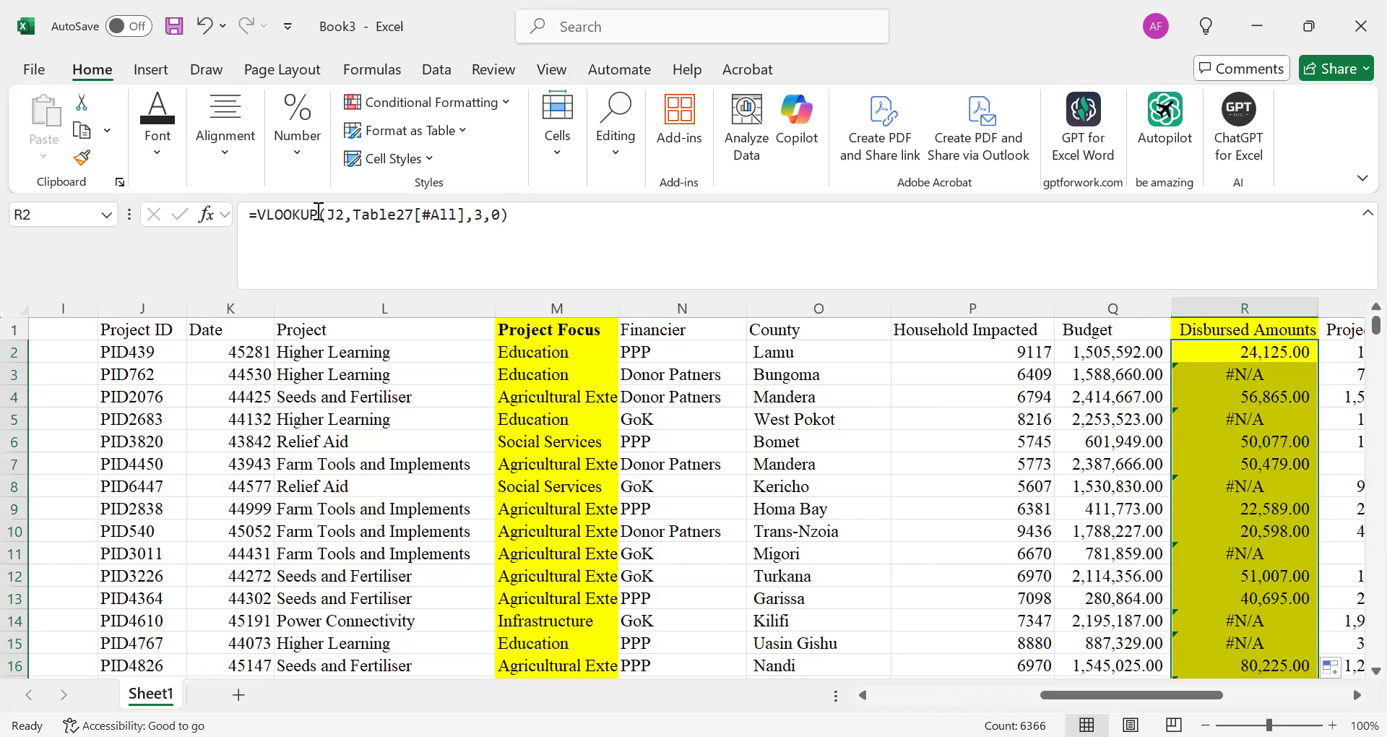
Step: Wrap the VLOOKUP formula in R2 in an IFERROR function with 0 as the value if error
click(262, 209)
text(I)
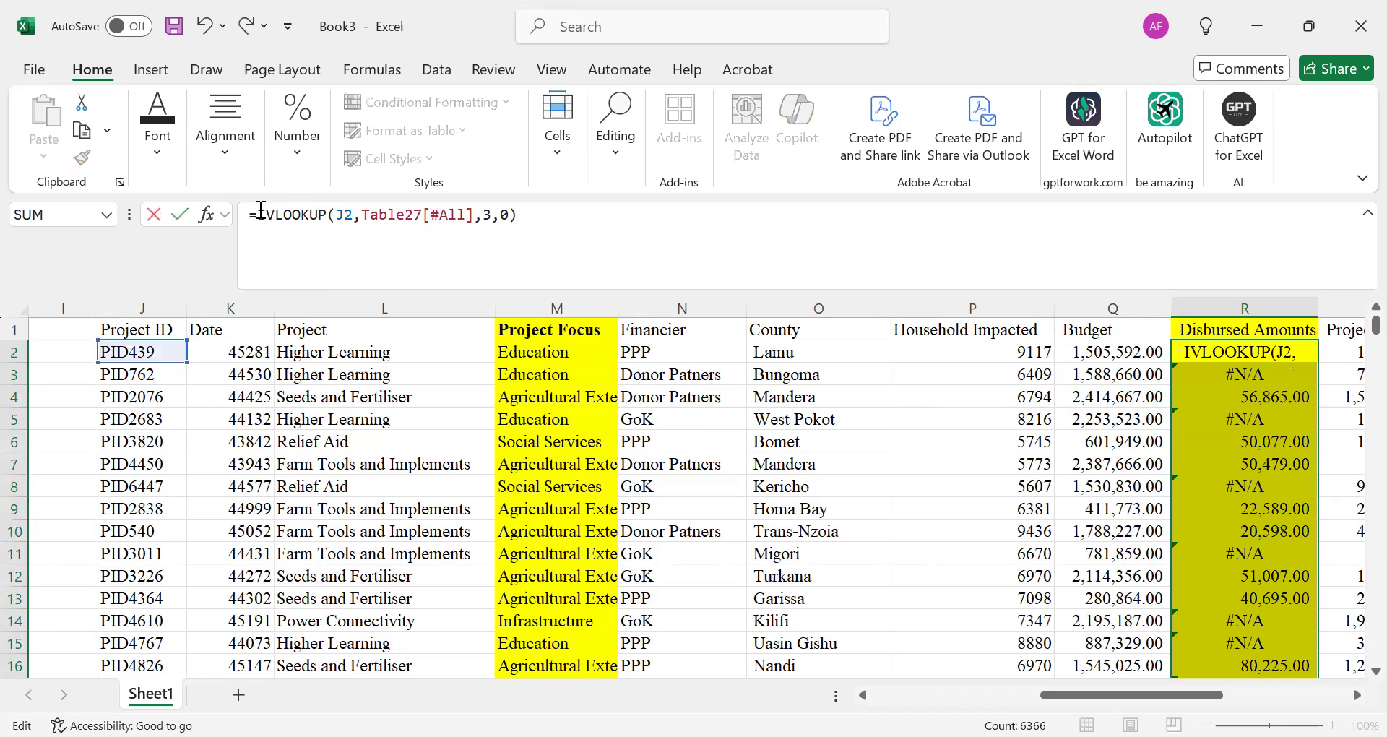
text(F)
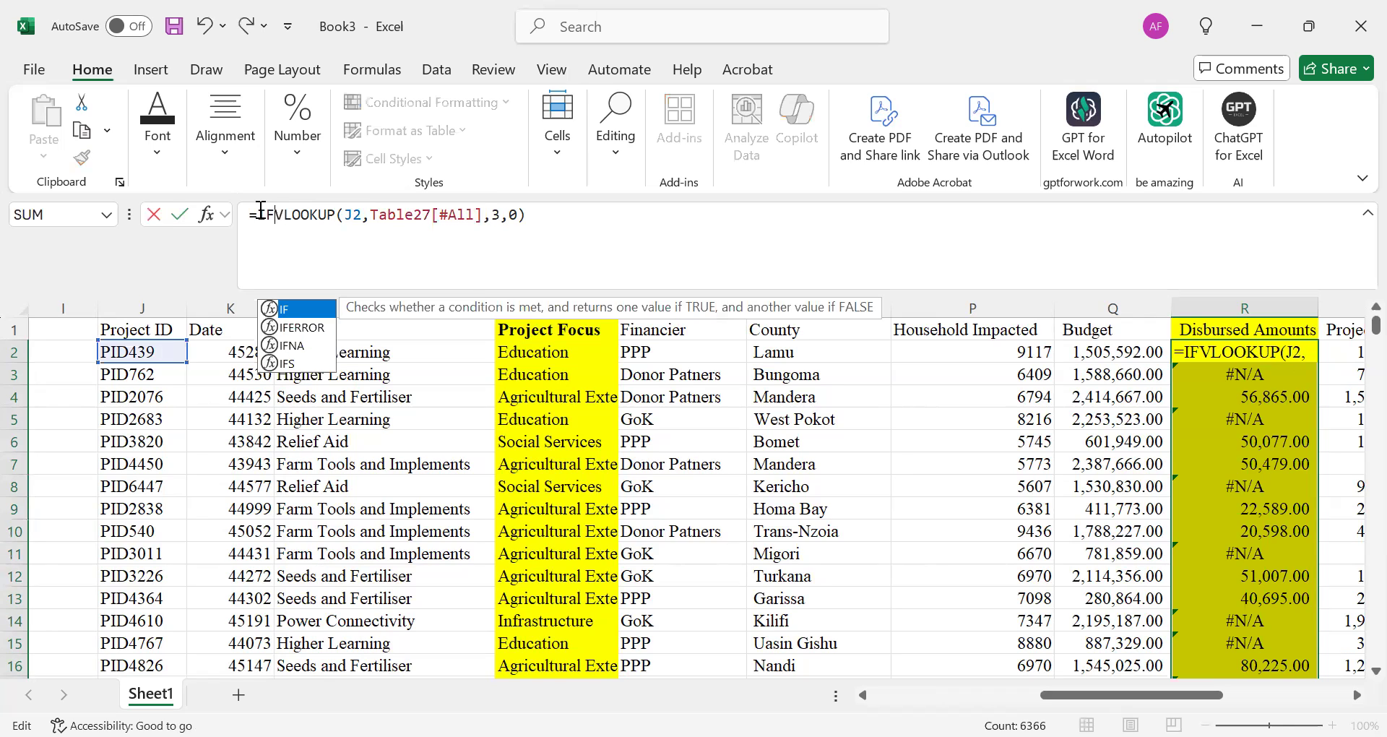
key(Down)
key(Tab)
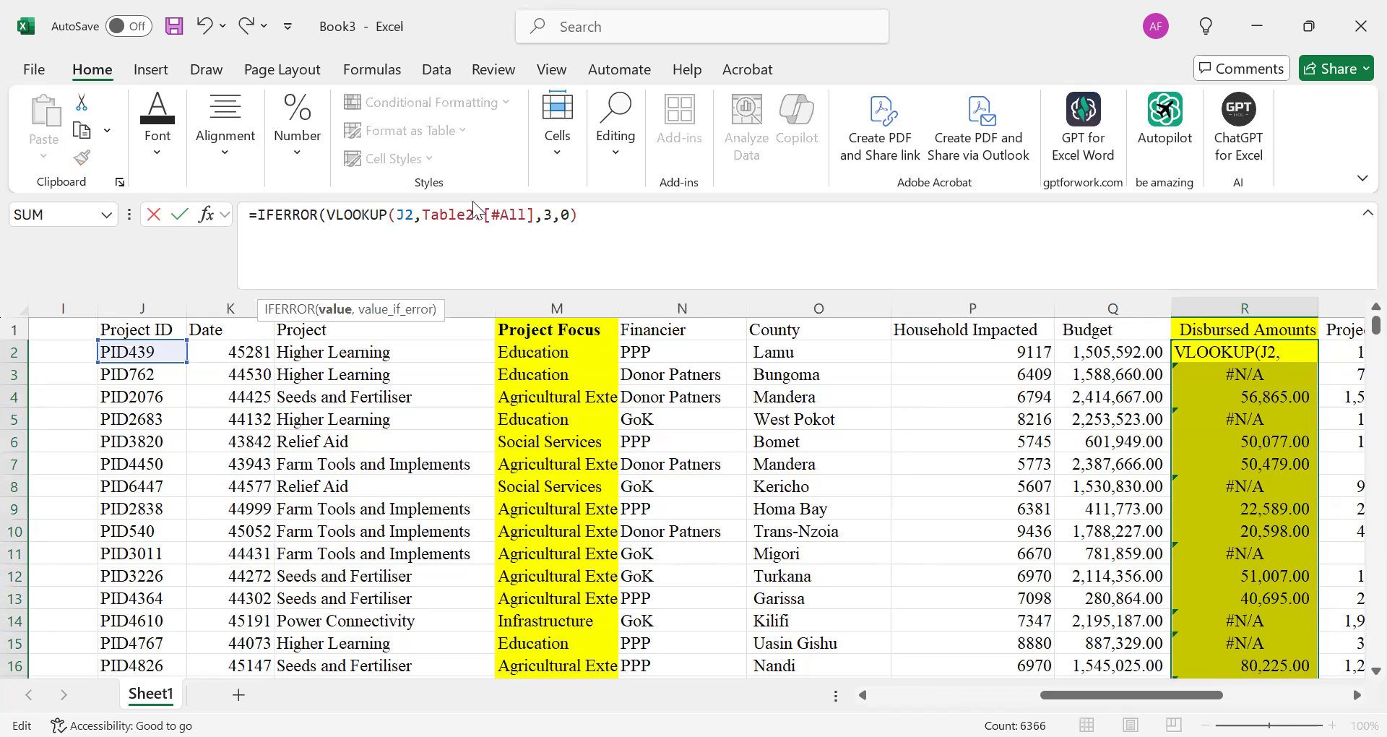
click(612, 223)
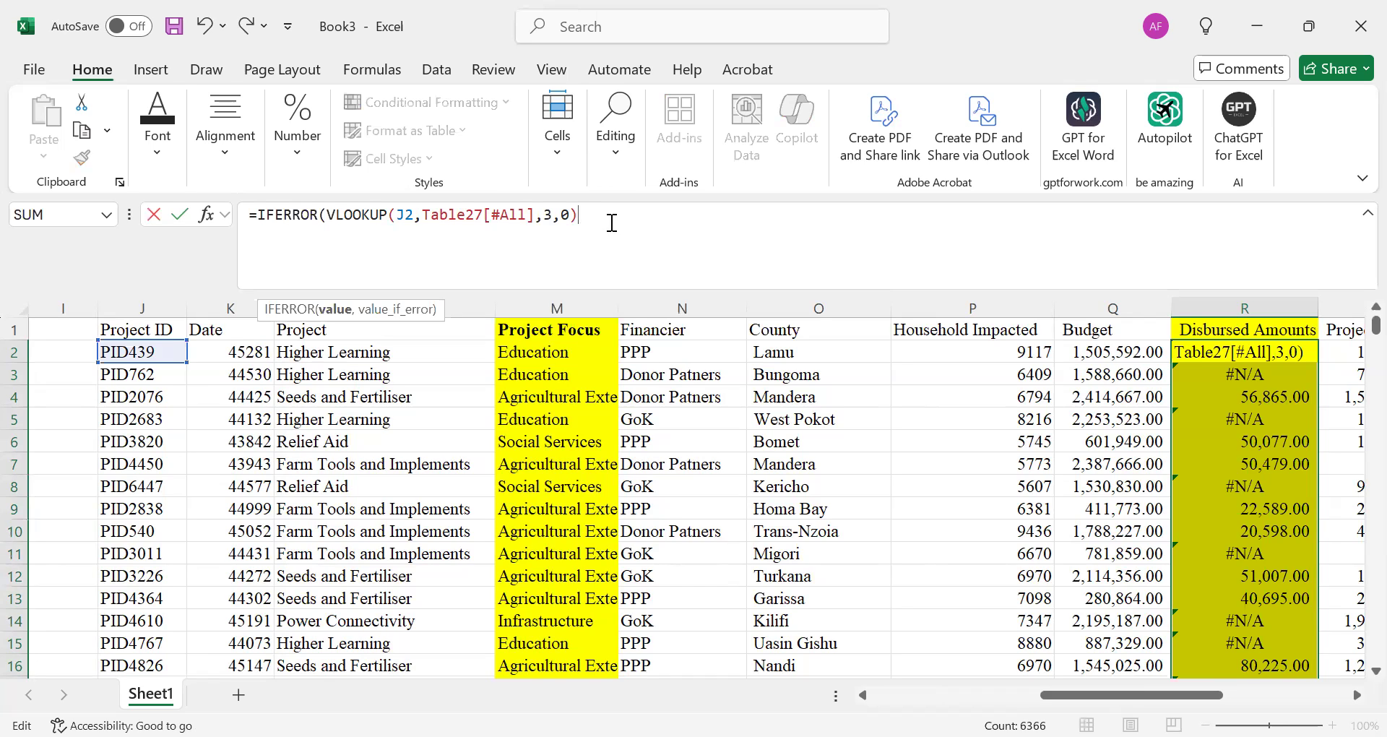
text(,0)
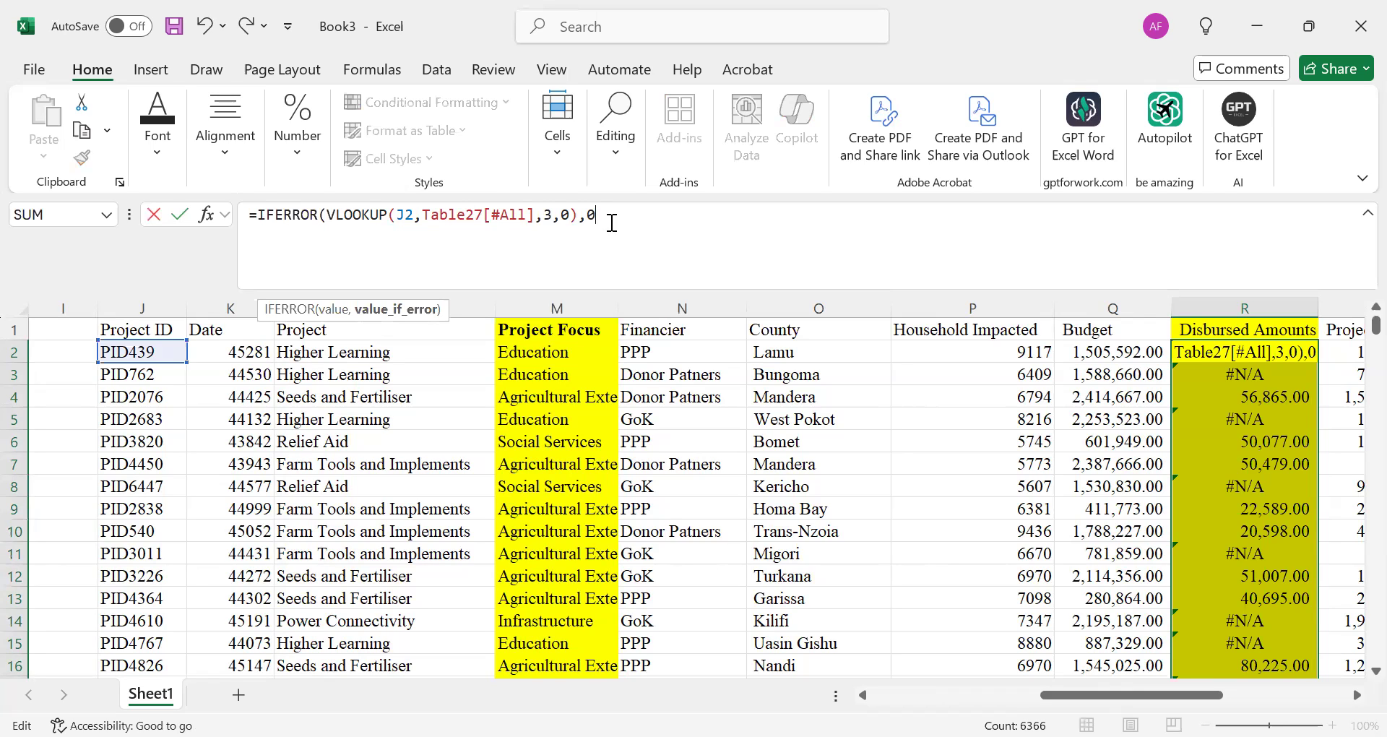
text())
key(Return)
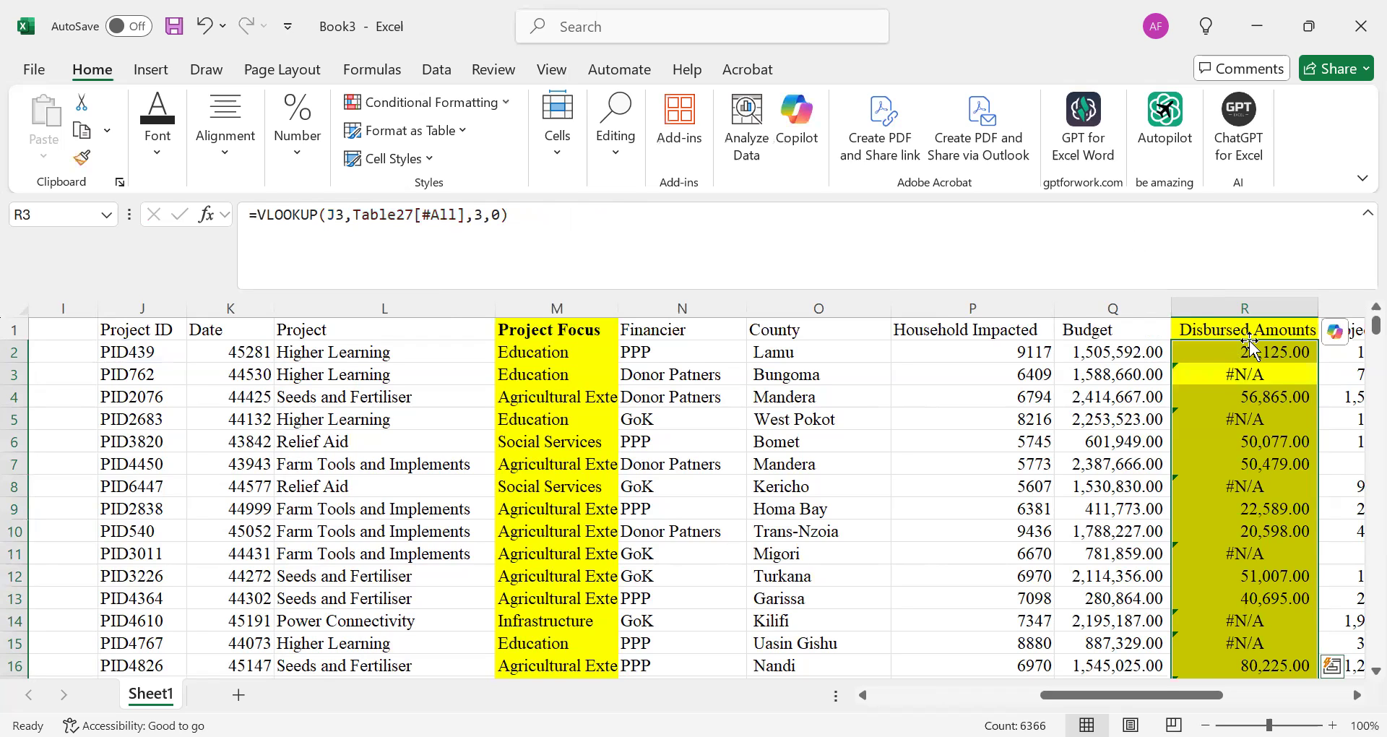
Step: Fill the IFERROR and VLOOKUP formula from R2 down the whole Disbursed Amounts column
click(1247, 351)
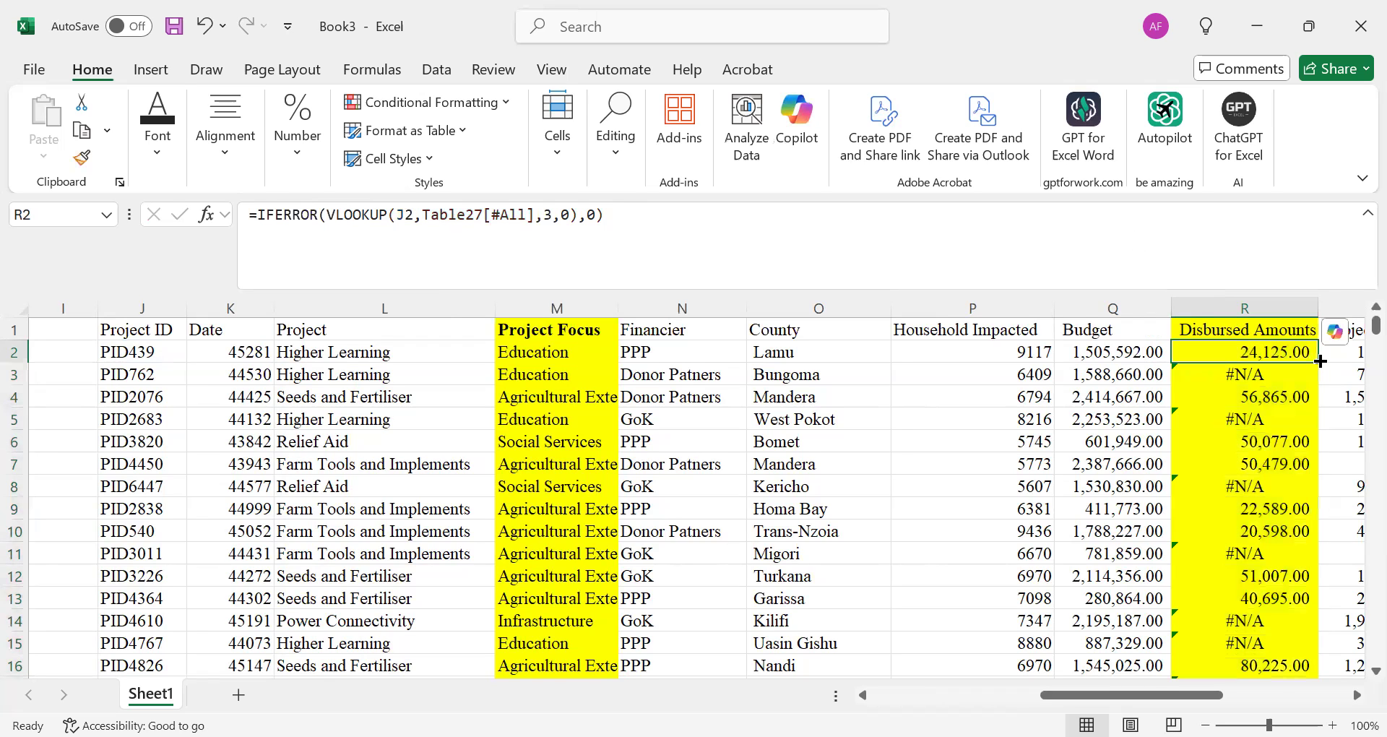
key(ctrl+shift+Down)
key(ctrl+d)
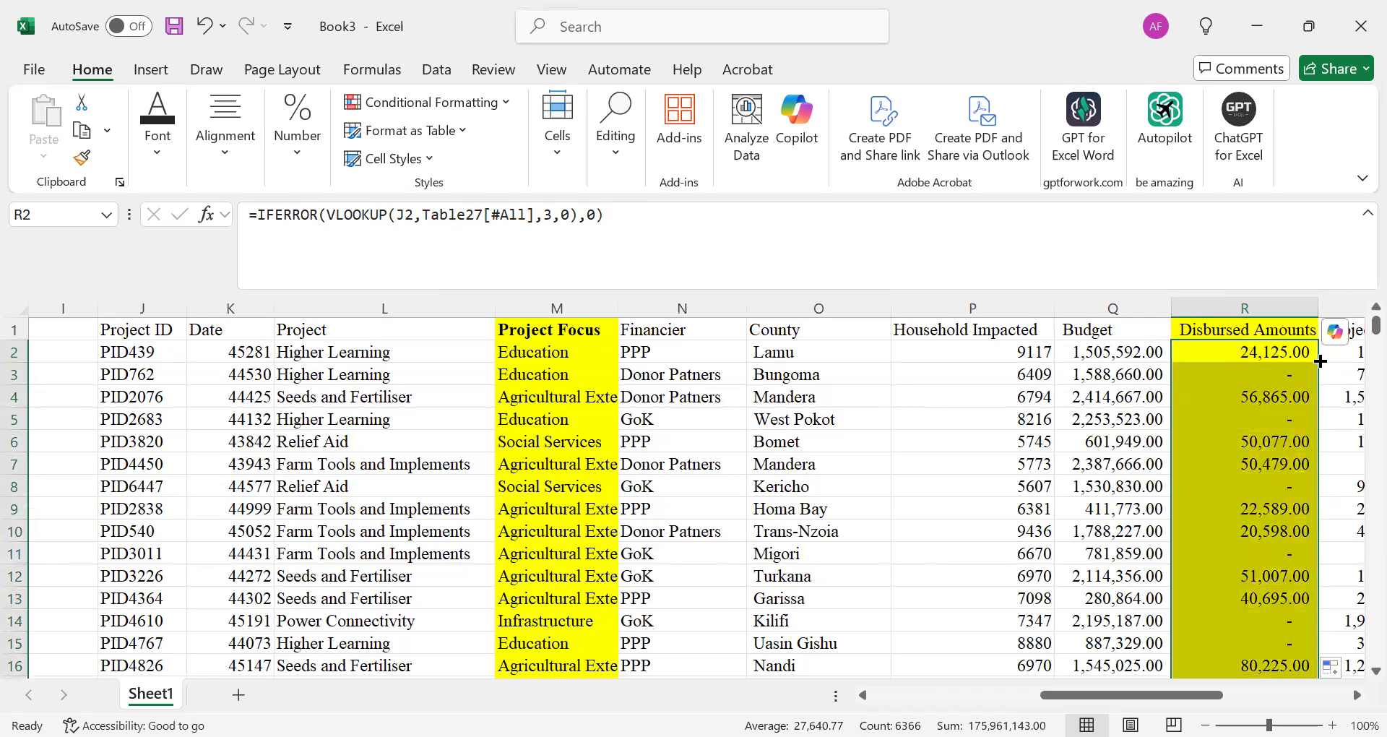